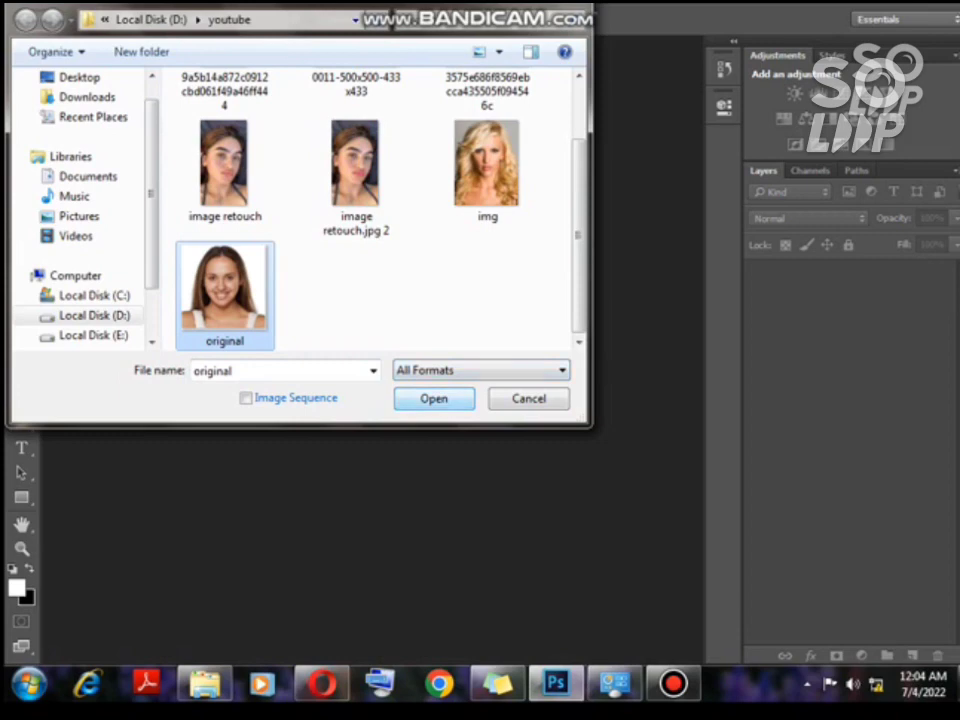
Open the image file original from the youtube folder and inspect the facial skin up close at 200%
click(434, 399)
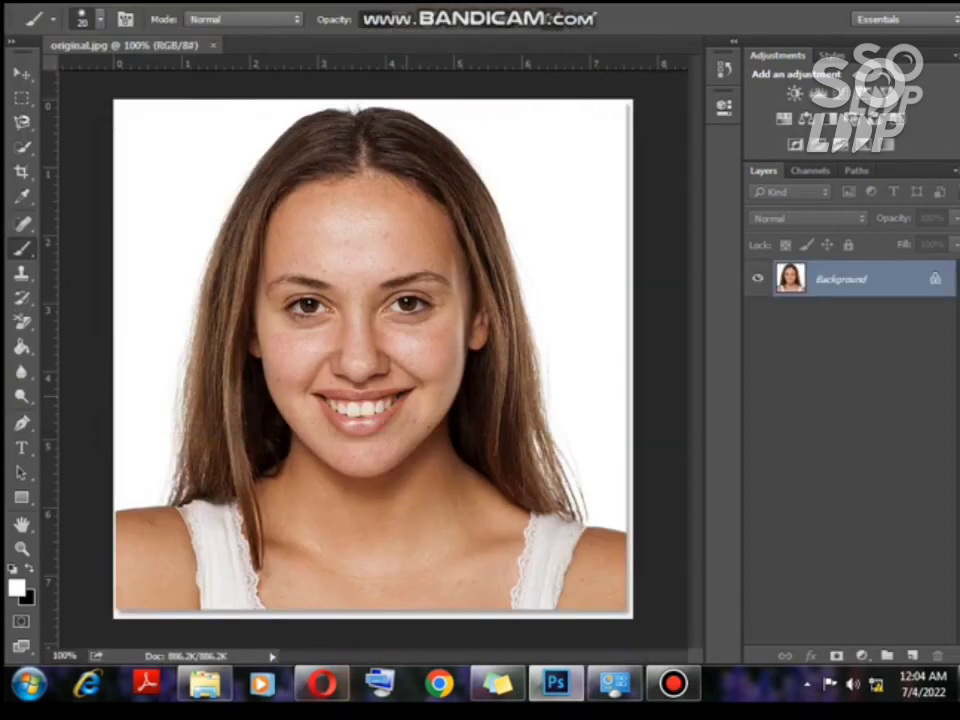
key(ctrl+plus)
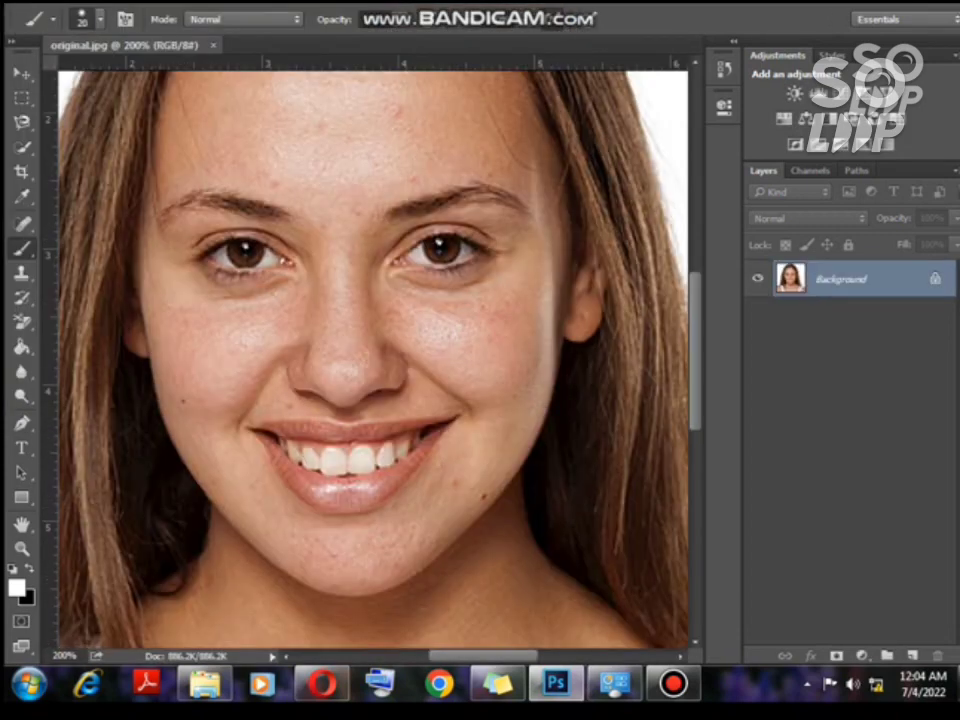
scroll(373, 360, up, 3)
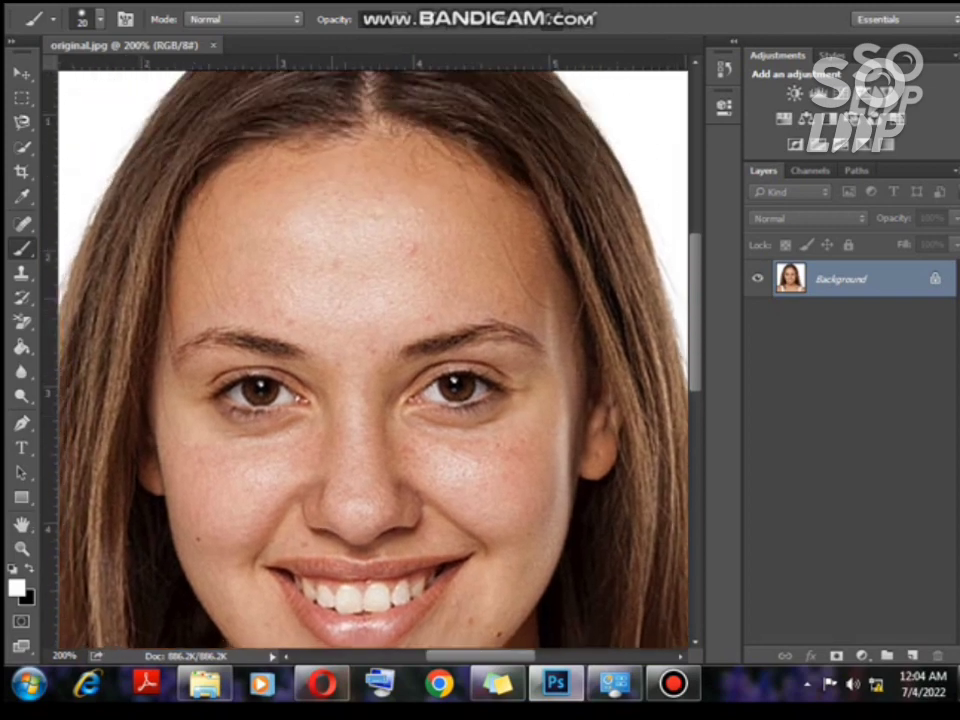
scroll(373, 360, down, 3)
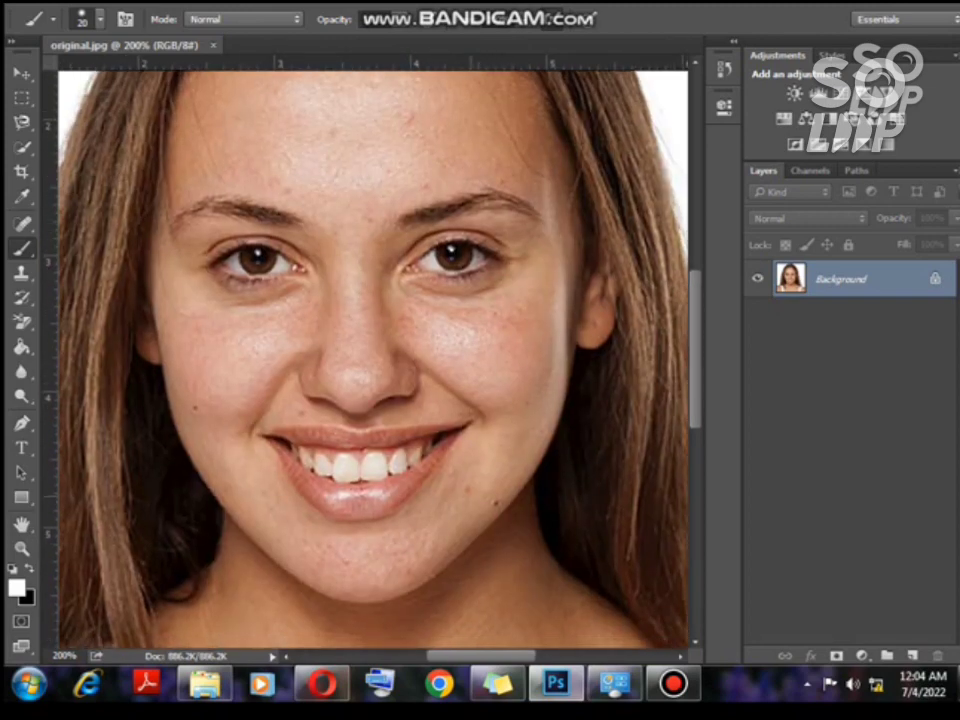
drag(439, 207, 392, 290)
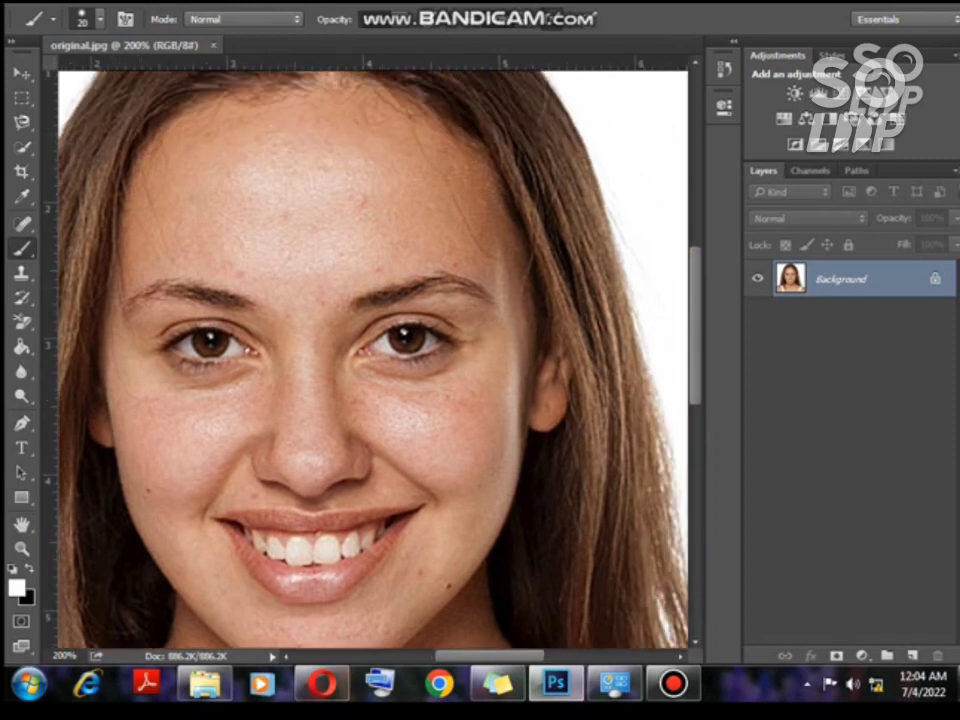
key(ctrl+minus)
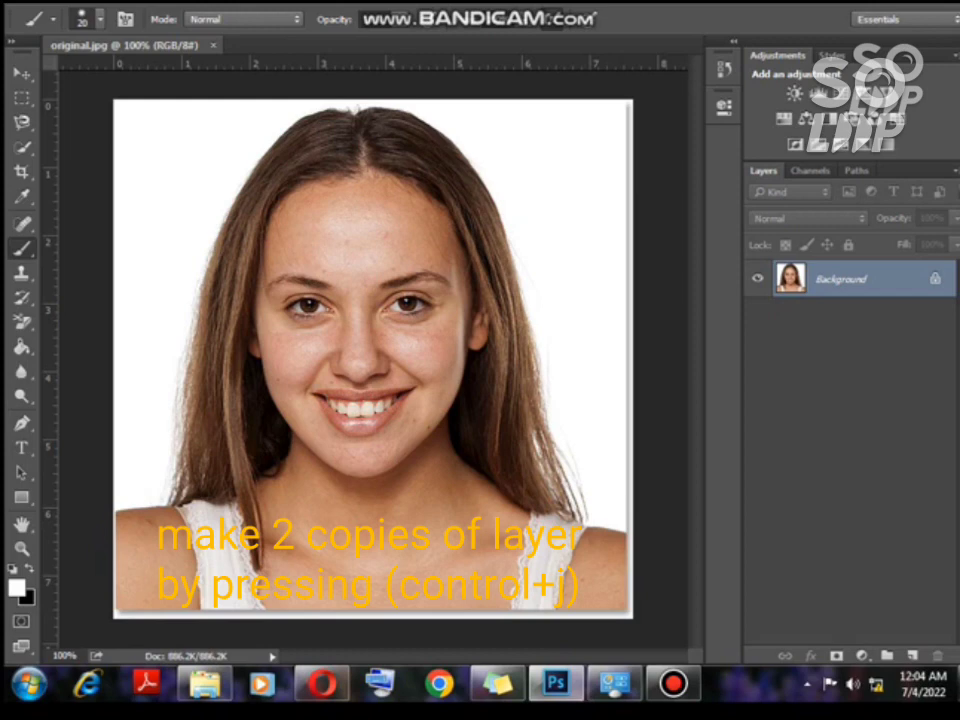
Duplicate the Background layer twice and rename the uppermost copy to smooth
key(ctrl+j)
key(ctrl+j)
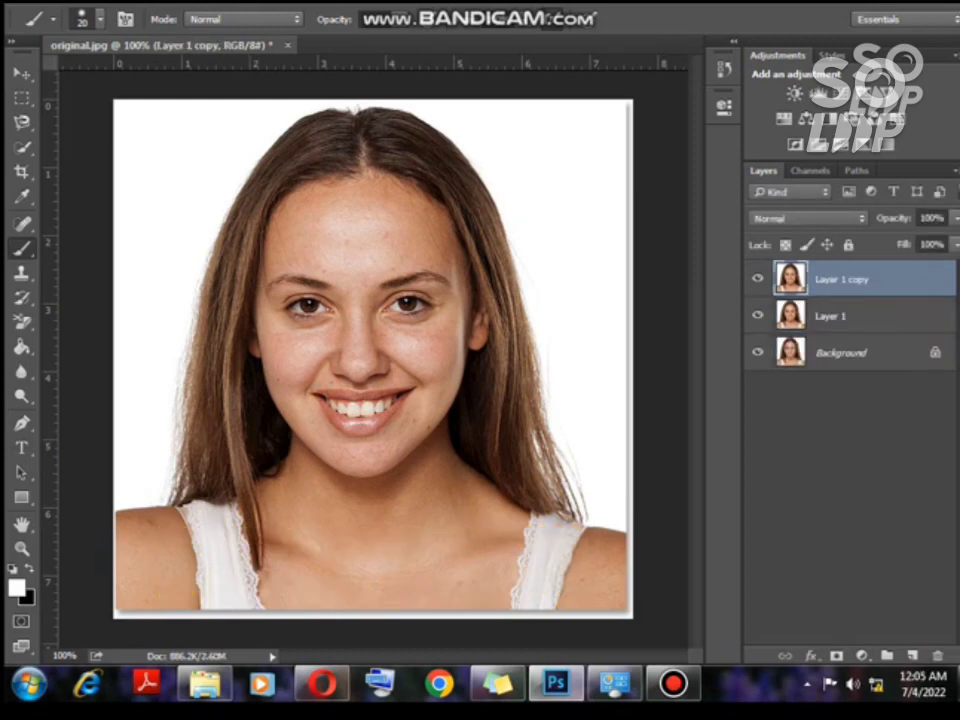
click(850, 316)
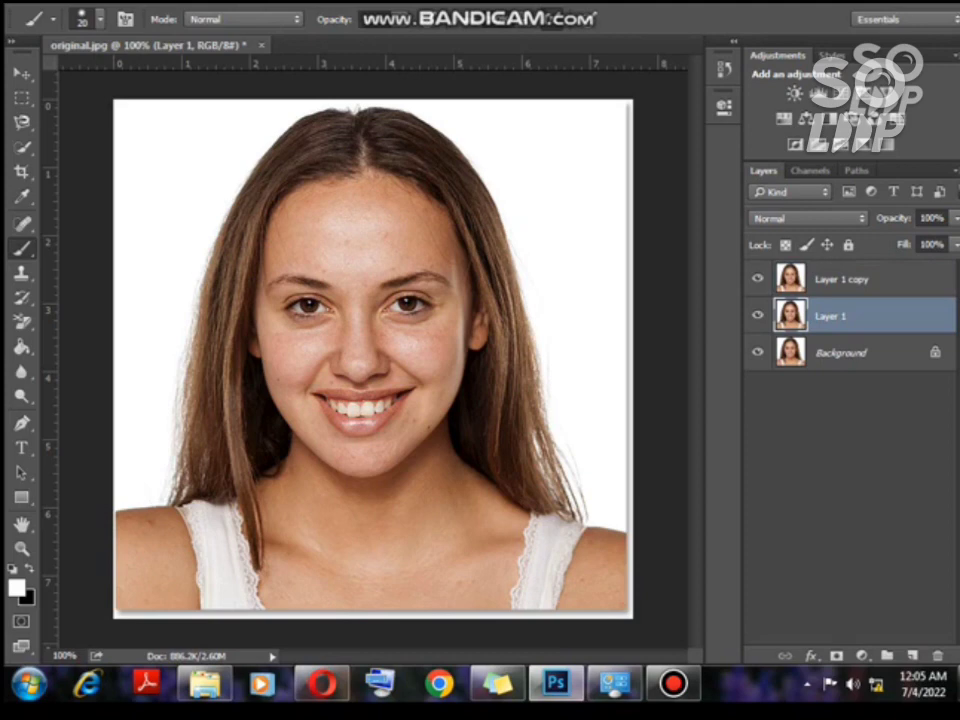
click(850, 279)
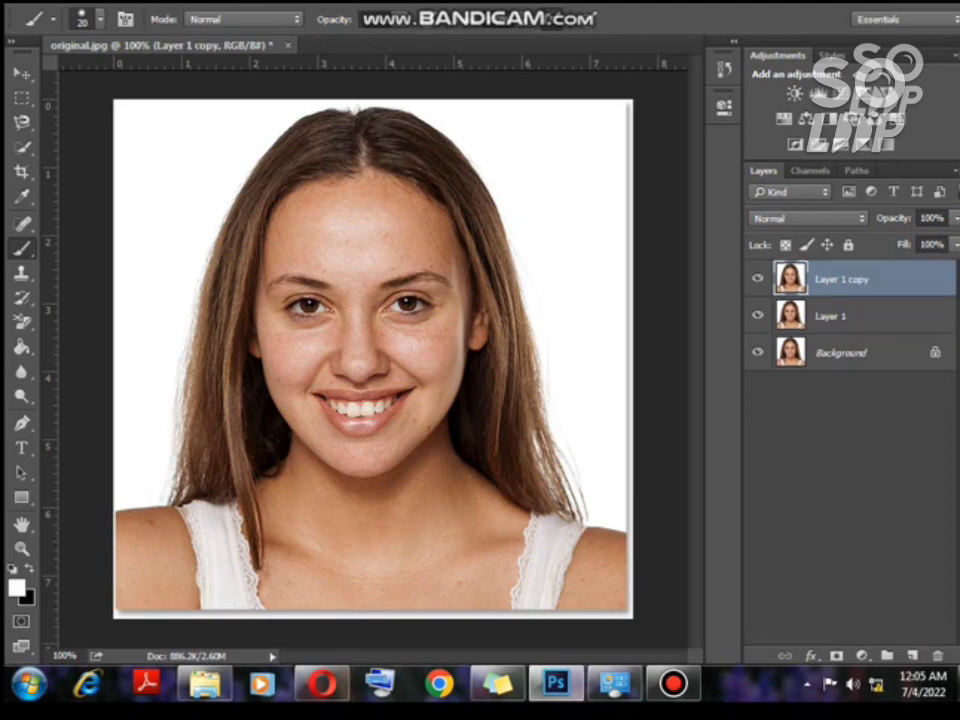
double_click(845, 279)
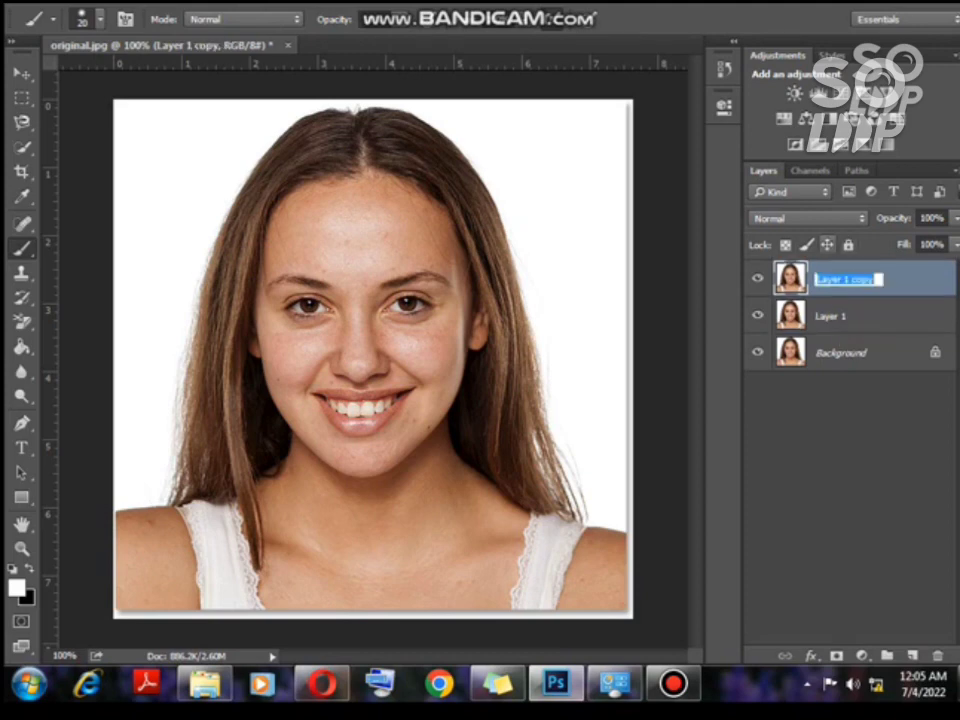
text(smooth)
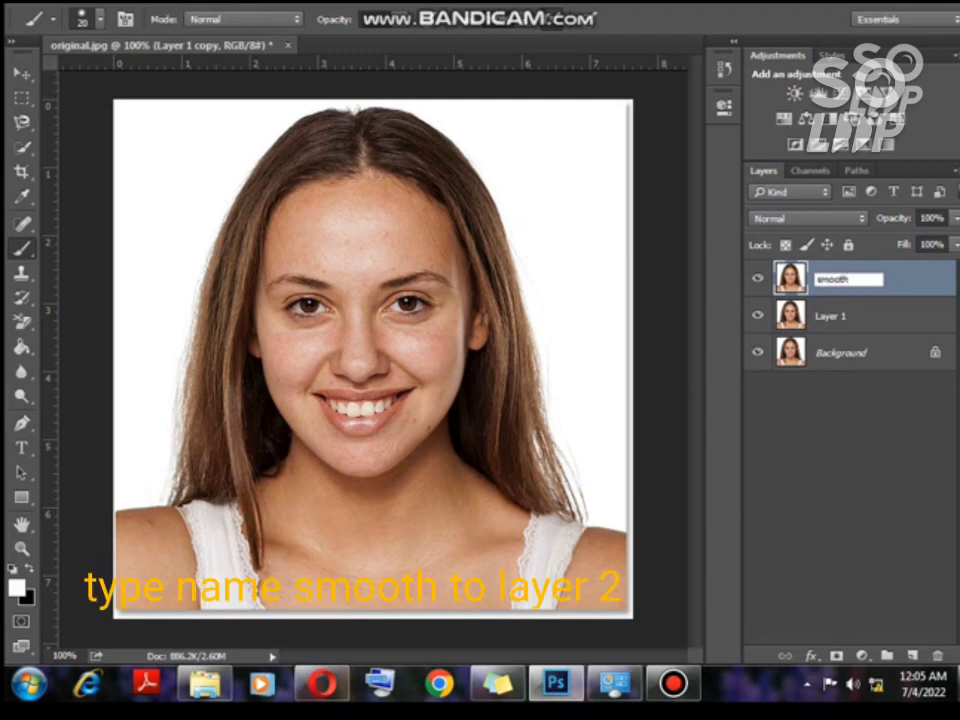
key(Return)
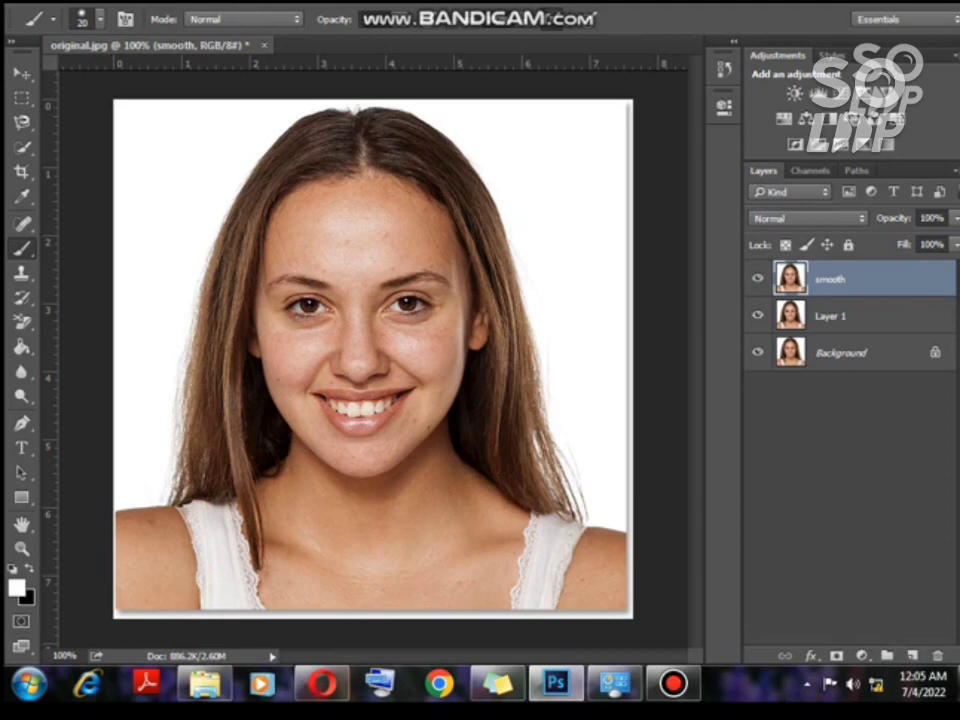
Set the smooth layer's blend mode to Vivid Light and invert its colors
click(808, 218)
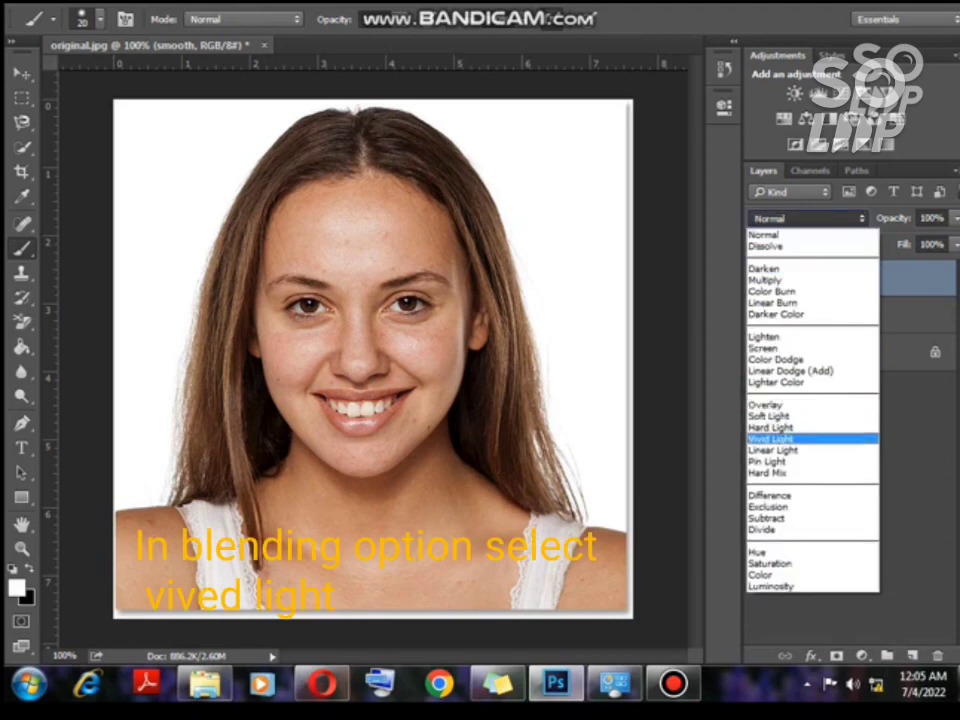
click(770, 438)
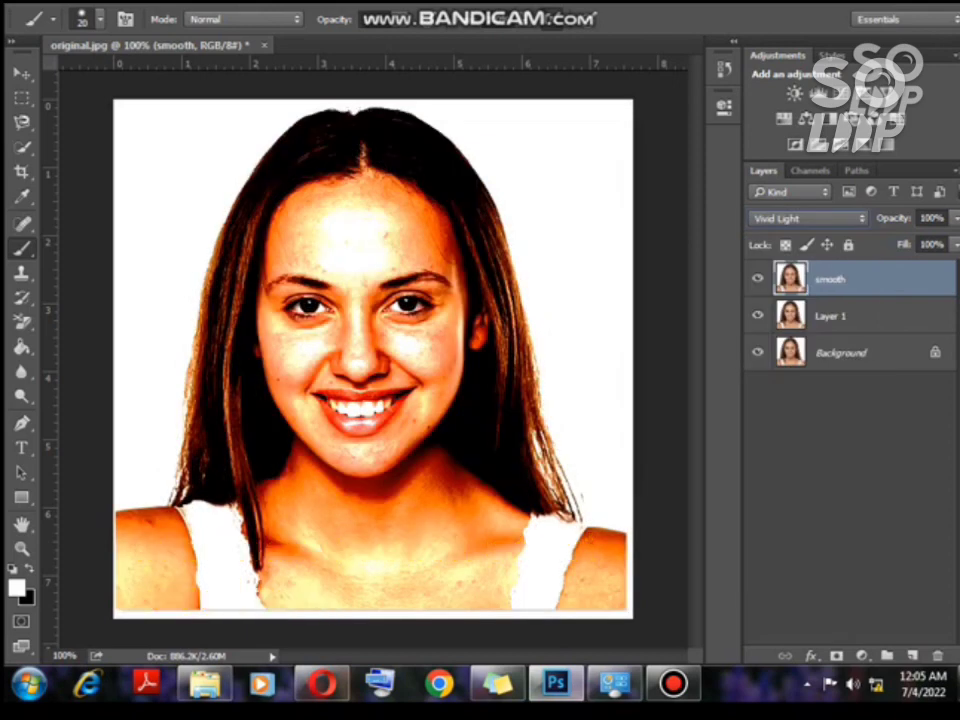
key(ctrl+i)
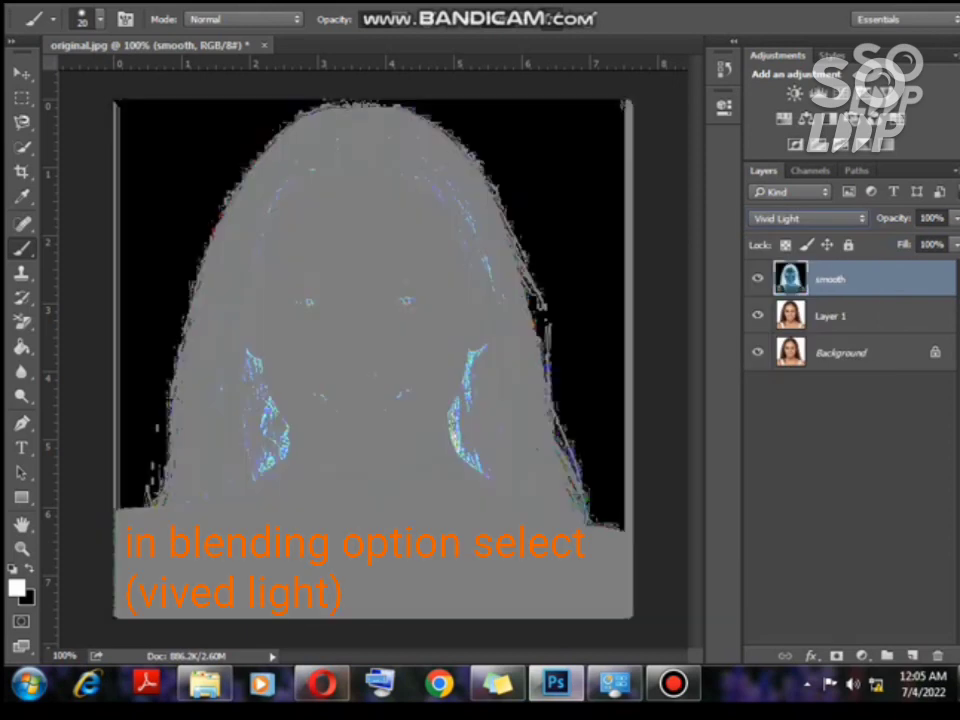
Apply a Gaussian Blur with a radius of 2.7 pixels to the smooth layer
click(304, 2)
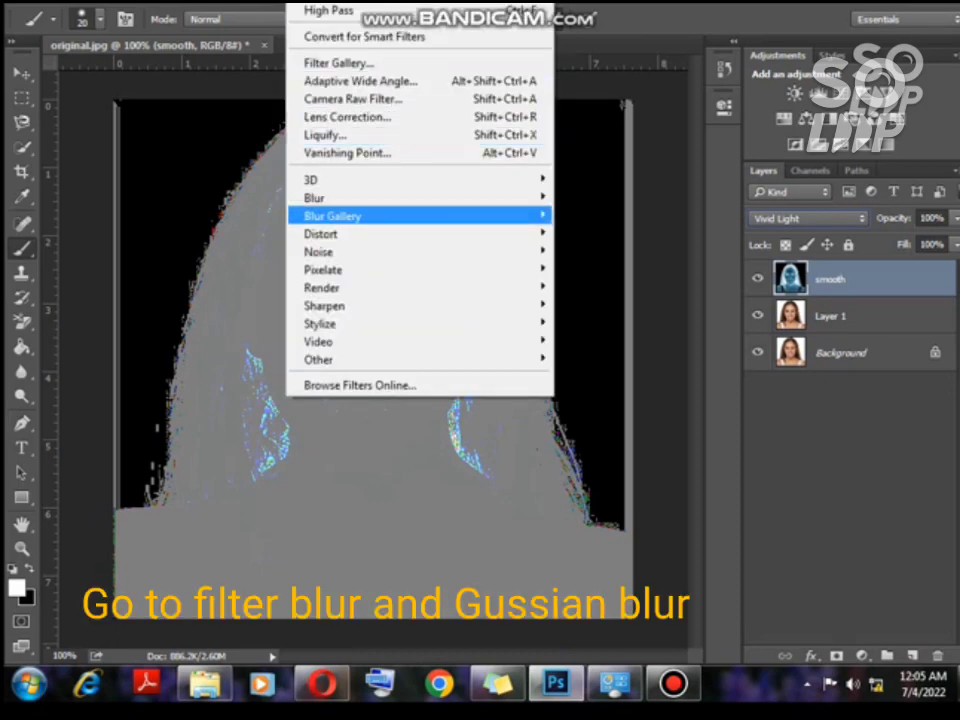
mouse_move(330, 197)
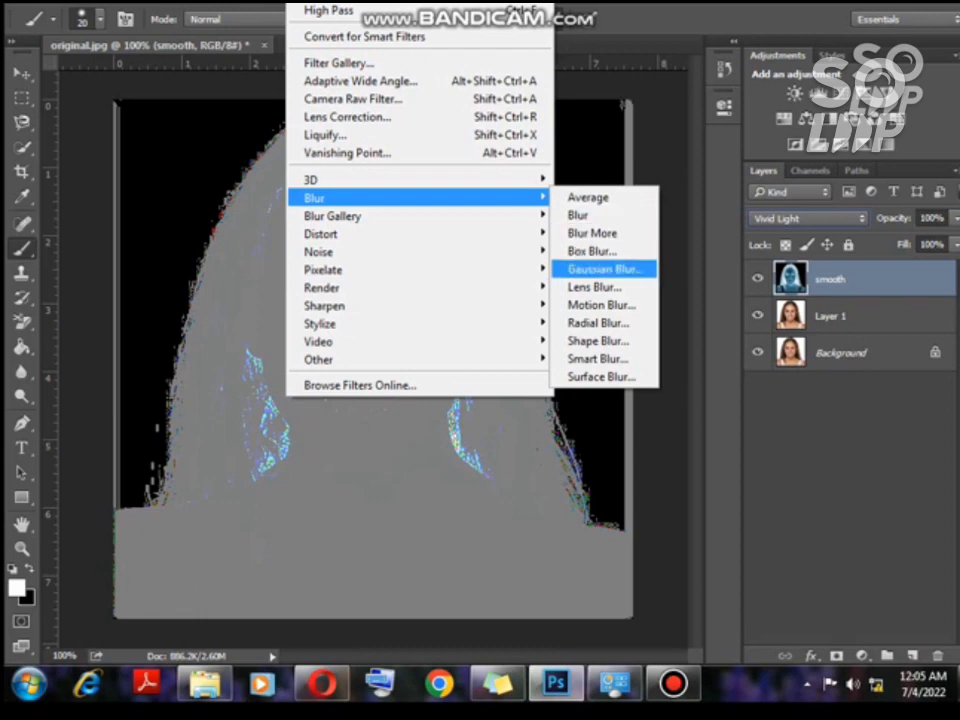
click(603, 269)
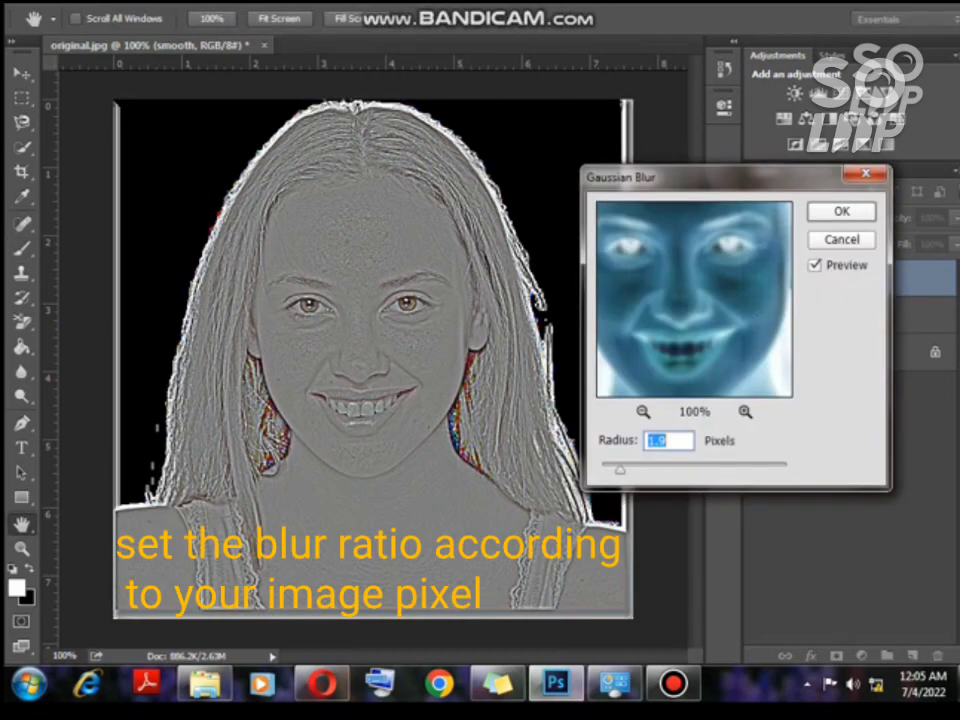
mouse_move(620, 469)
mouse_down()
mouse_move(629, 469)
mouse_move(611, 469)
mouse_move(639, 469)
mouse_move(628, 469)
mouse_up()
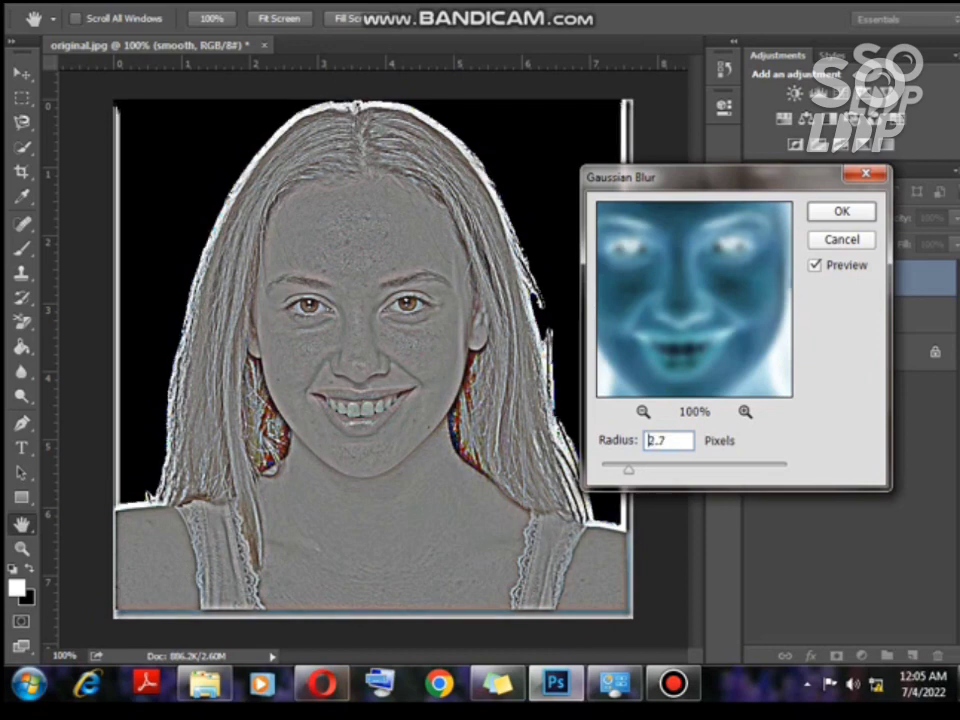
click(649, 440)
key(Return)
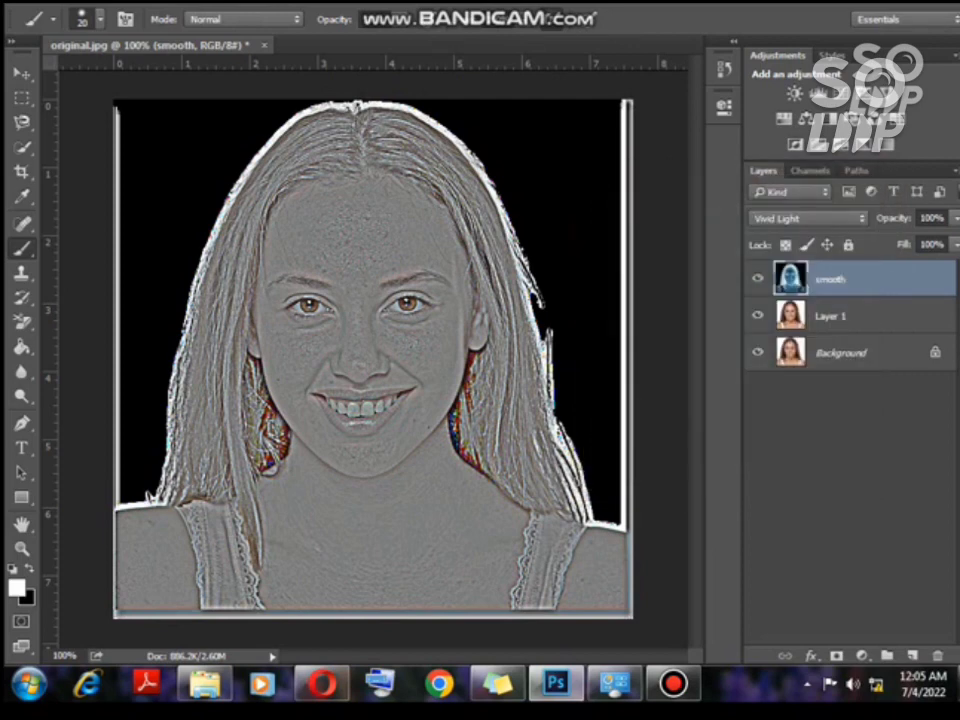
Merge the smooth layer and Layer 1 into a single layer
ctrl+click(831, 316)
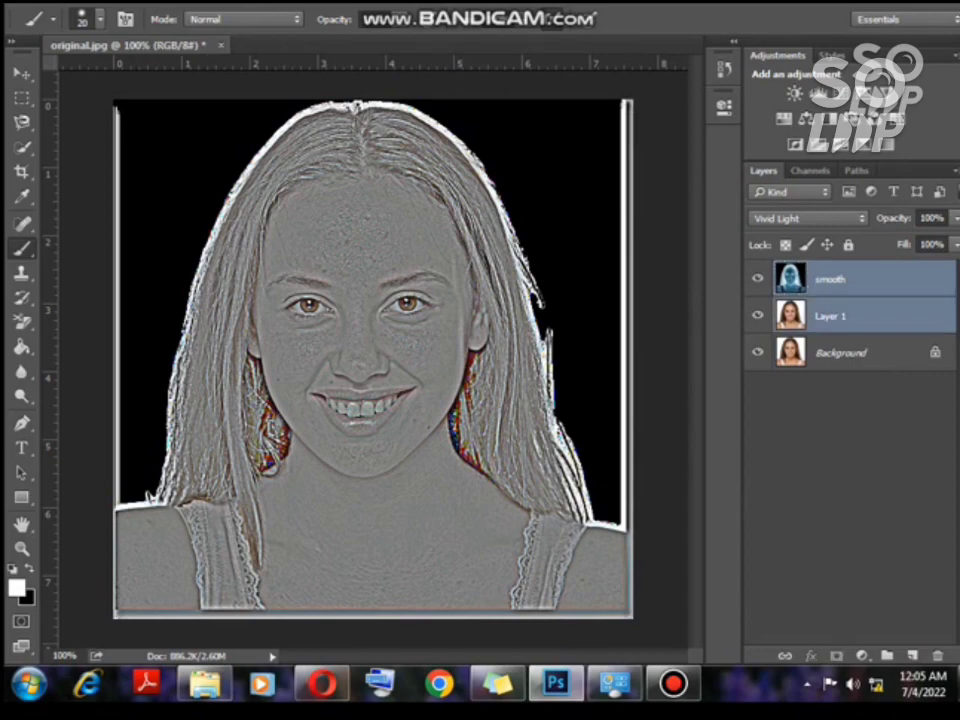
right_click(833, 316)
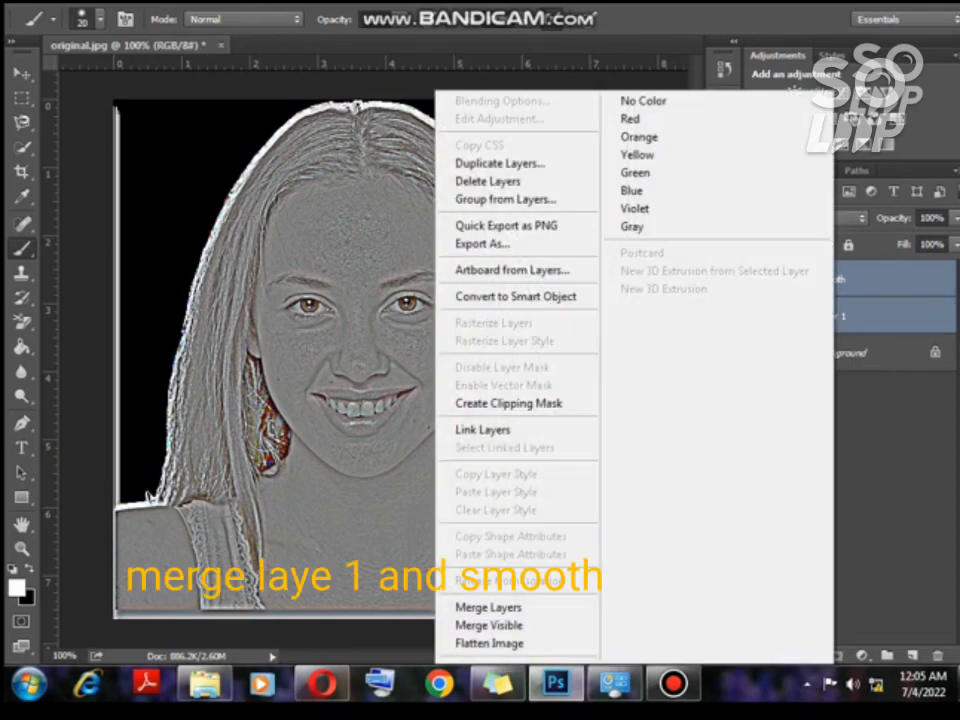
click(488, 607)
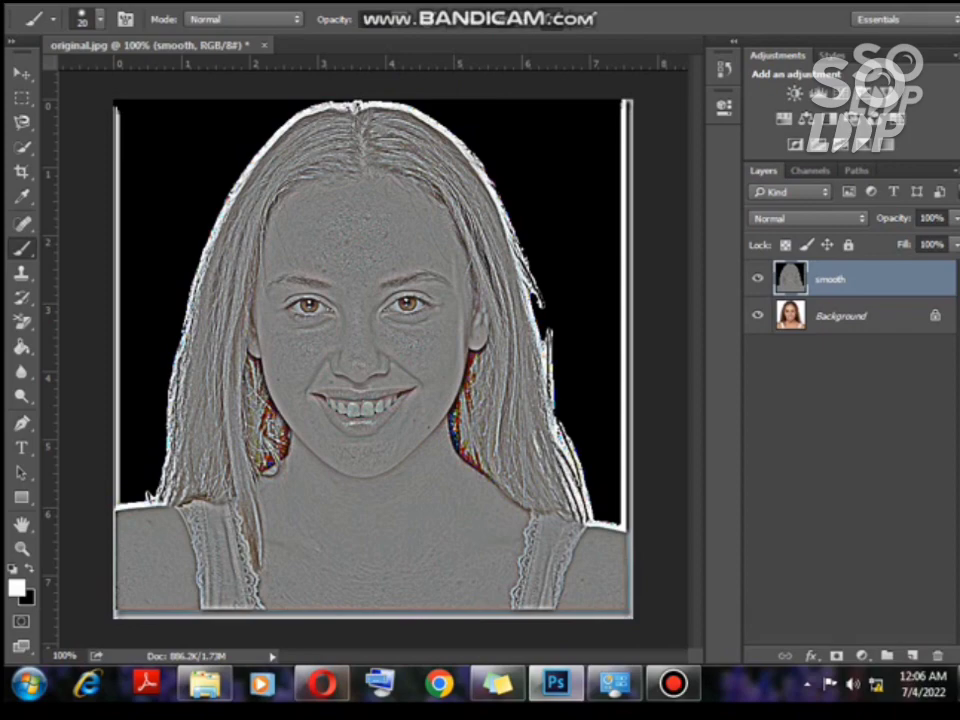
Remove all color from the merged smooth layer with Hue/Saturation, setting Saturation to -100
click(126, 2)
mouse_move(160, 38)
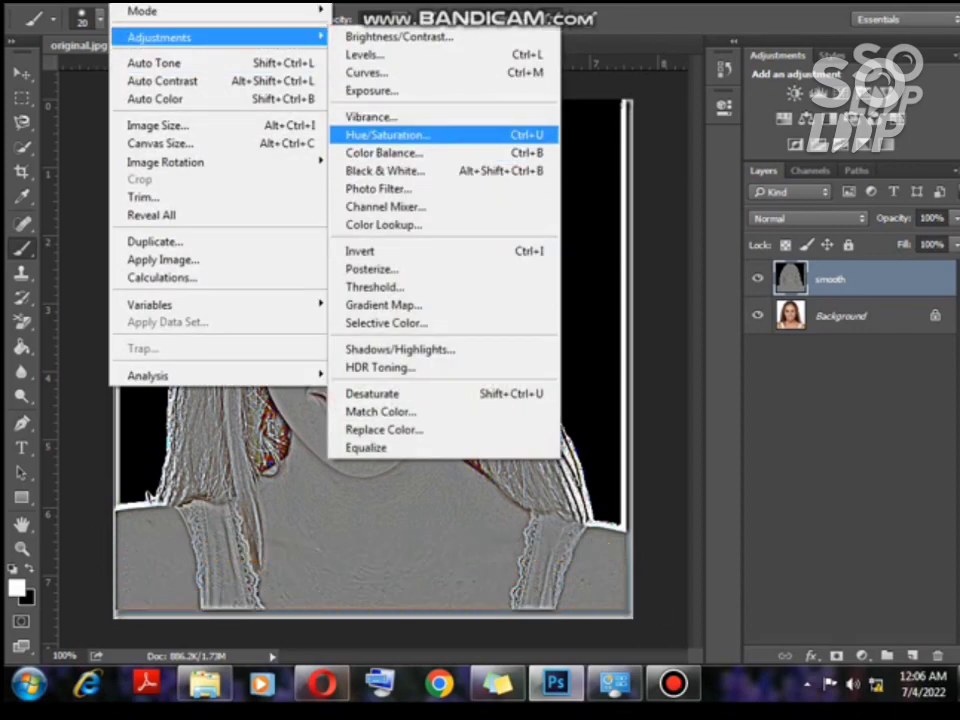
click(385, 134)
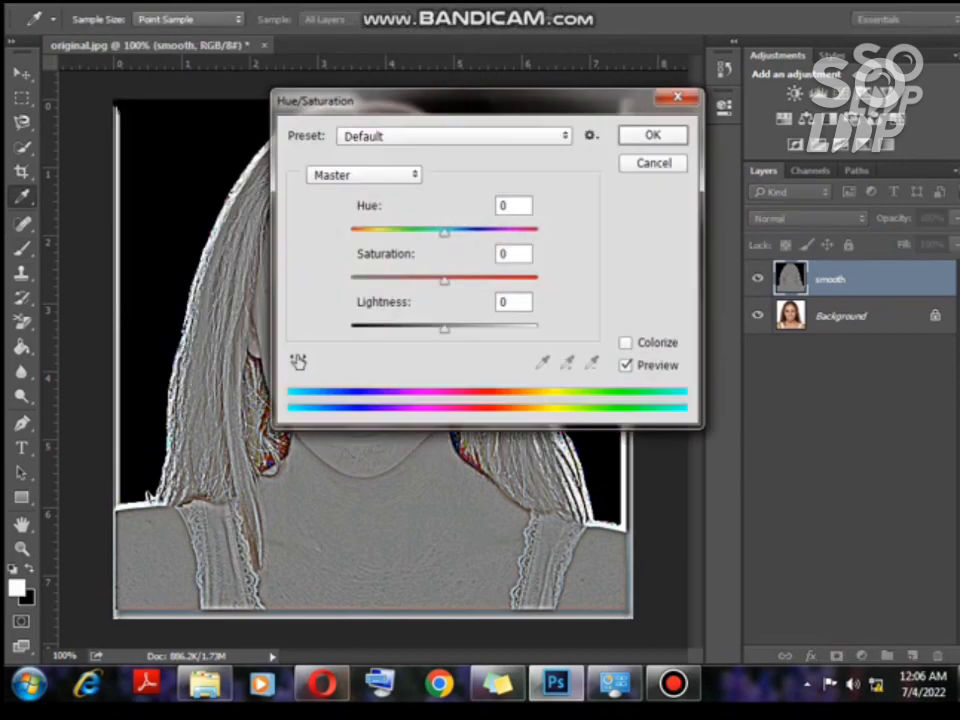
drag(444, 281, 350, 281)
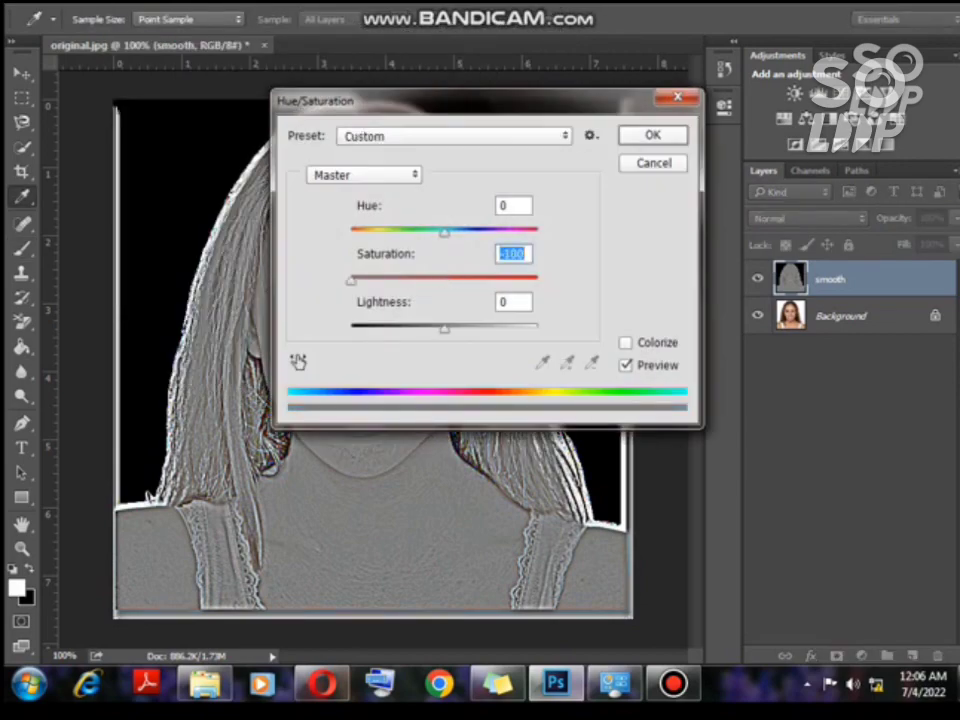
key(Return)
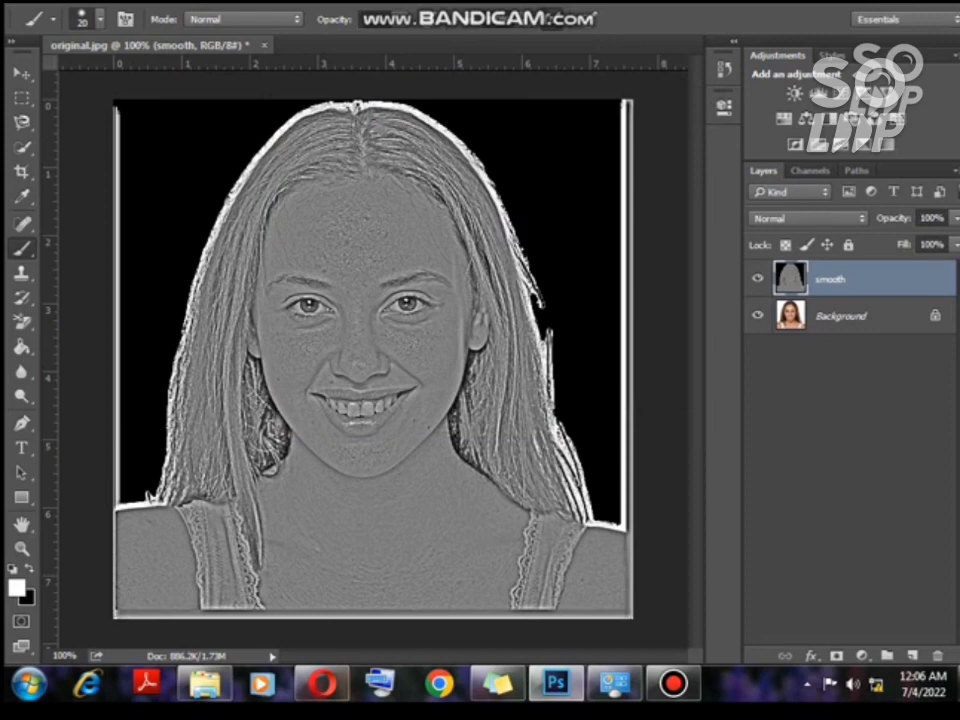
Invert the desaturated smooth layer and set its blend mode to Overlay
key(ctrl+i)
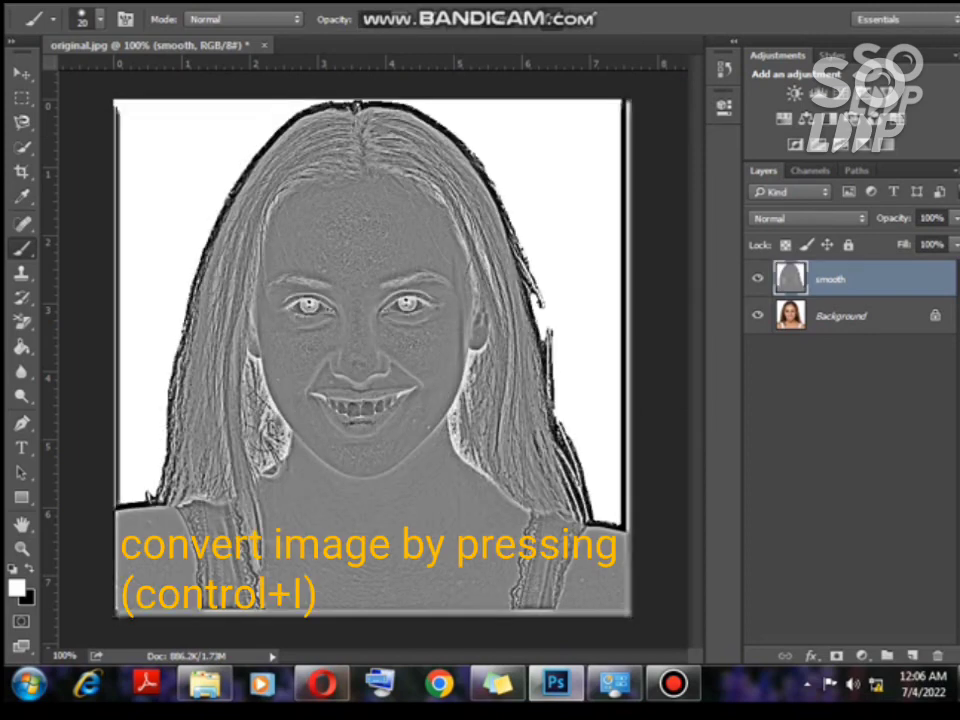
click(805, 218)
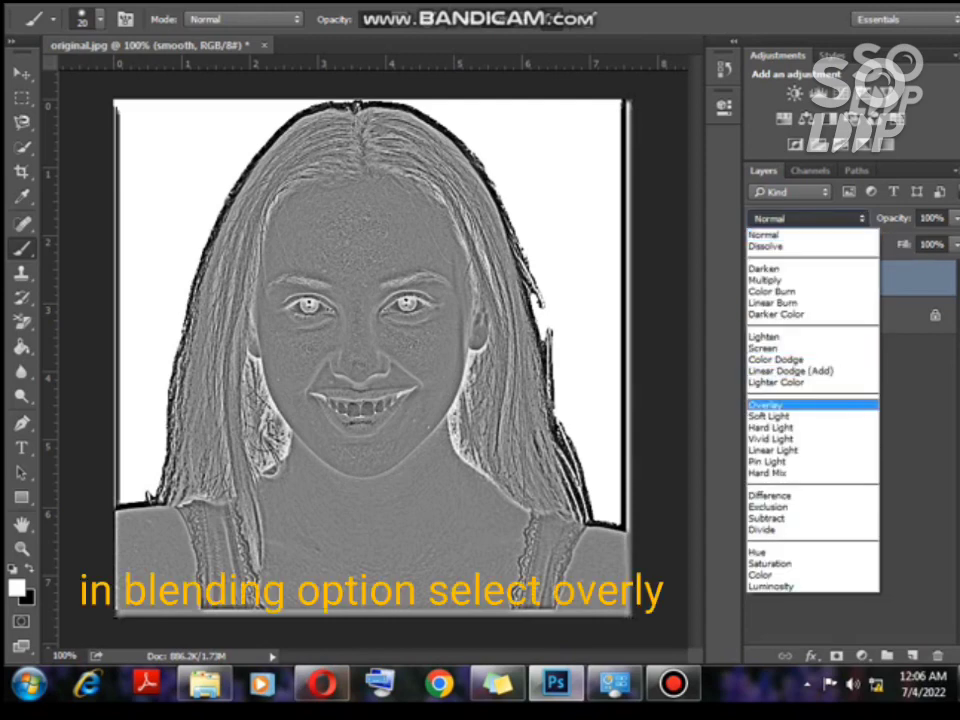
click(790, 405)
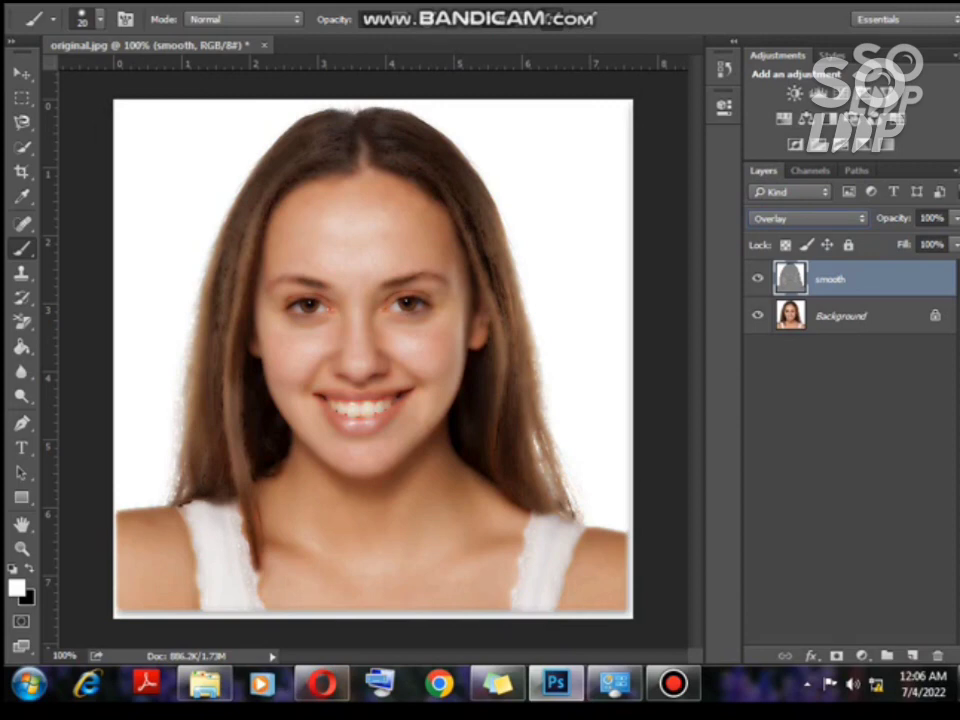
Apply a High Pass filter with a radius of 23.7 pixels to the smooth layer
click(304, 3)
mouse_move(345, 360)
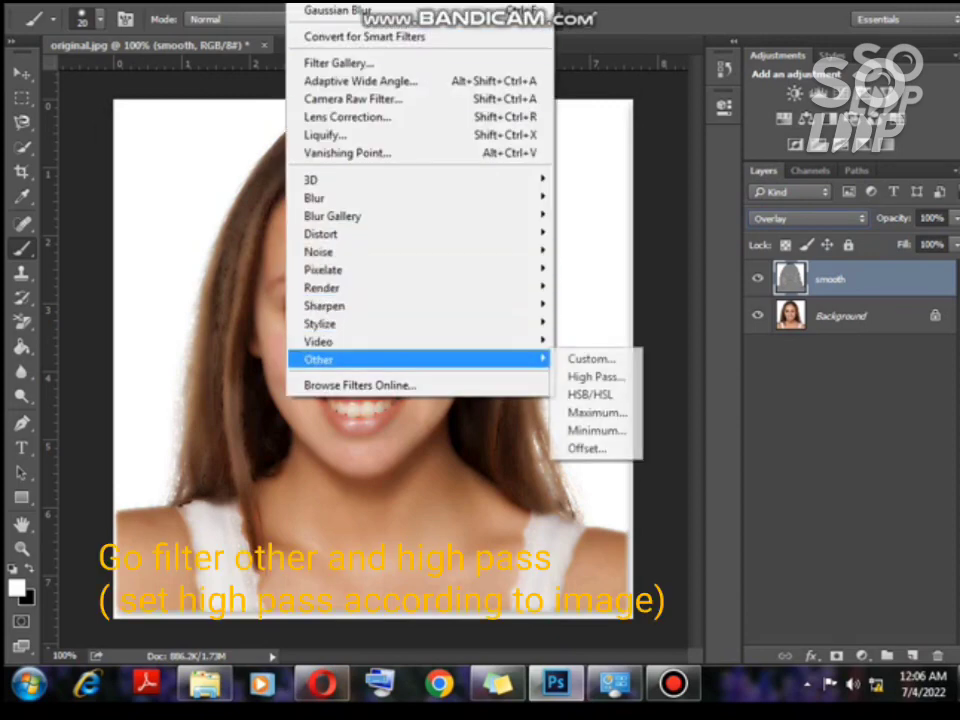
click(590, 376)
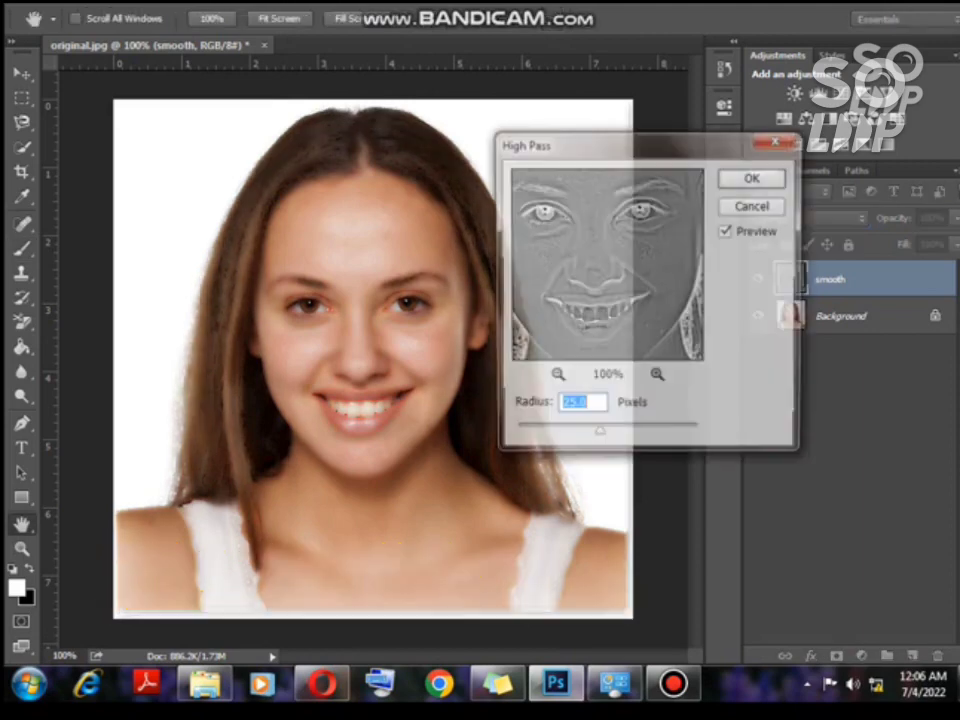
mouse_move(598, 436)
mouse_down()
mouse_move(521, 436)
mouse_move(597, 436)
mouse_up()
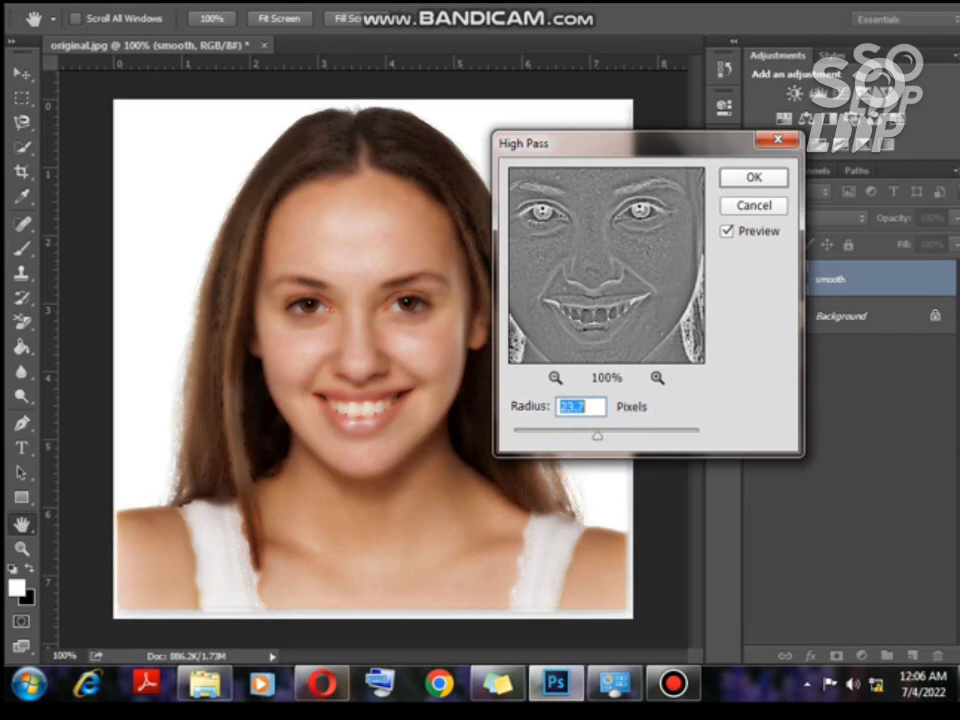
key(Return)
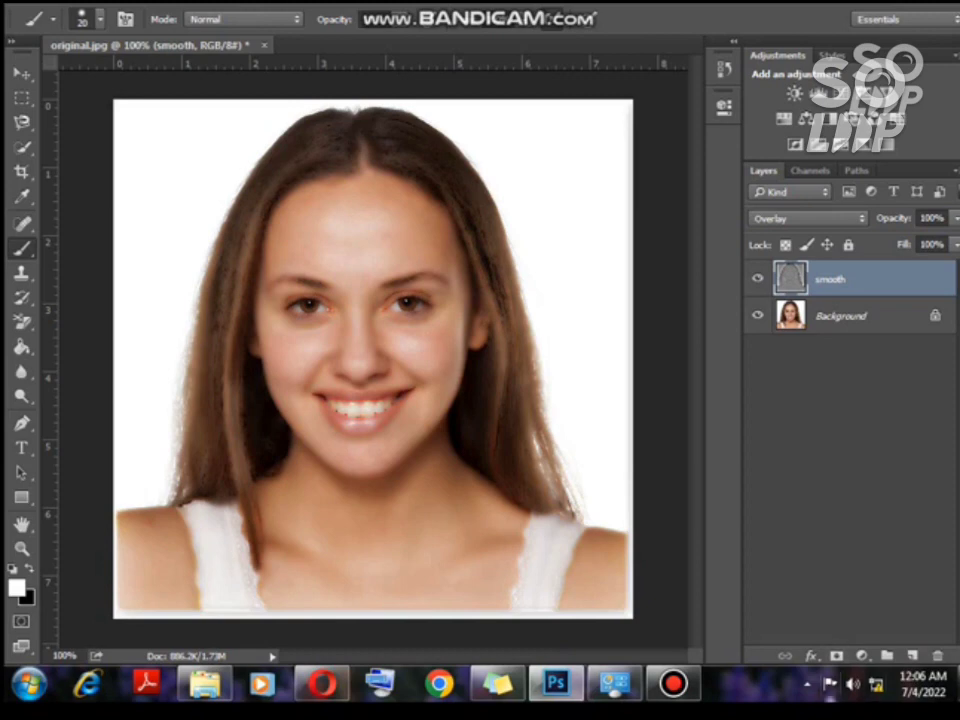
Add a black layer mask to the smooth layer to hide the whole smoothing effect
alt+click(836, 656)
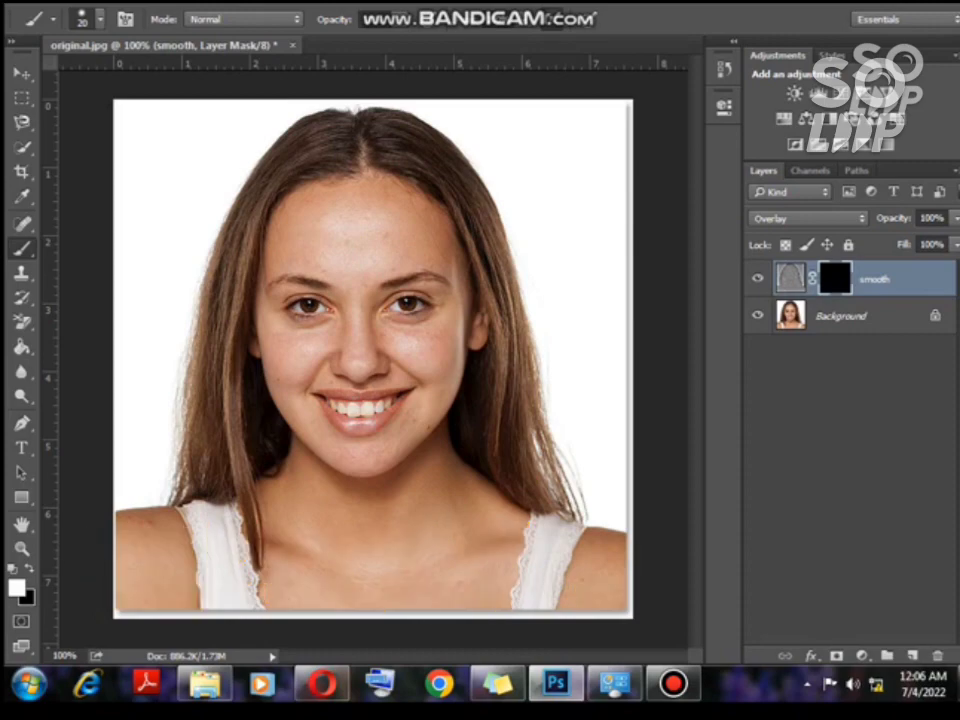
Paint white over the forehead on the smooth layer's mask with a soft brush enlarged to 35 px
key(ctrl+plus)
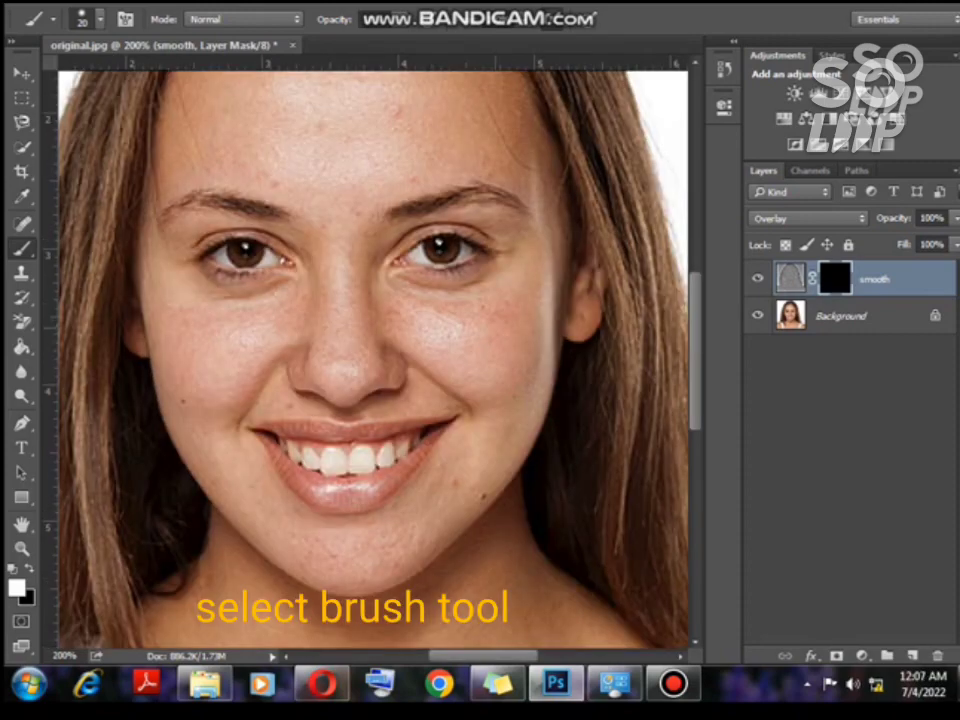
scroll(373, 360, up, 5)
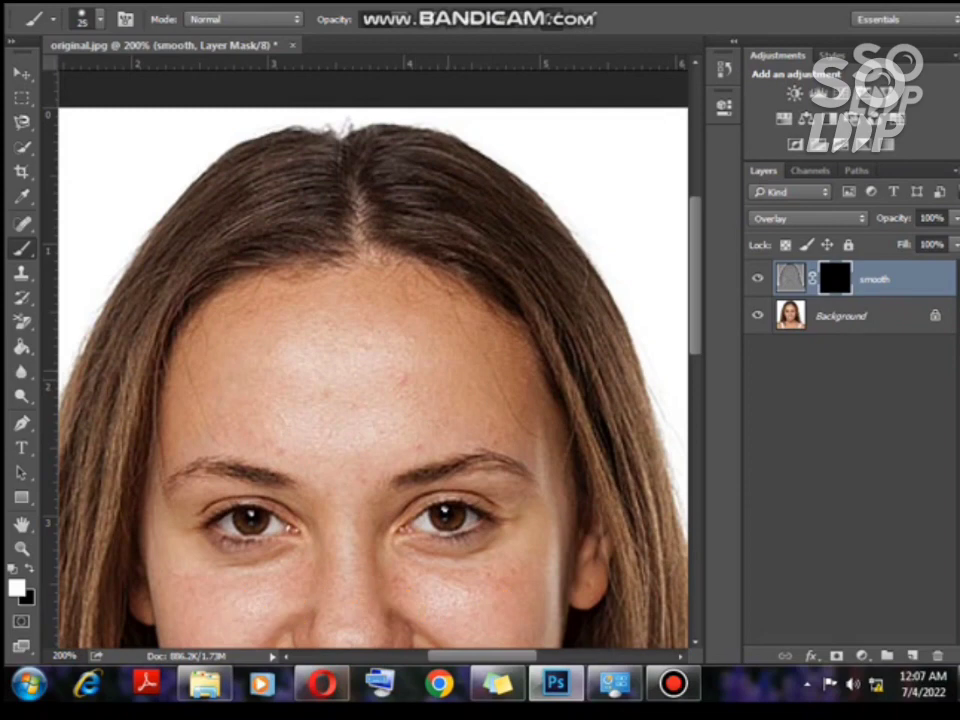
key(bracketright)
key(bracketright)
key(bracketright)
drag(290, 335, 378, 323)
drag(377, 408, 348, 227)
Paint white on the mask over the cheek on the image's right side with a 25 px brush
key(ctrl+plus)
key(ctrl+plus)
key(ctrl+plus)
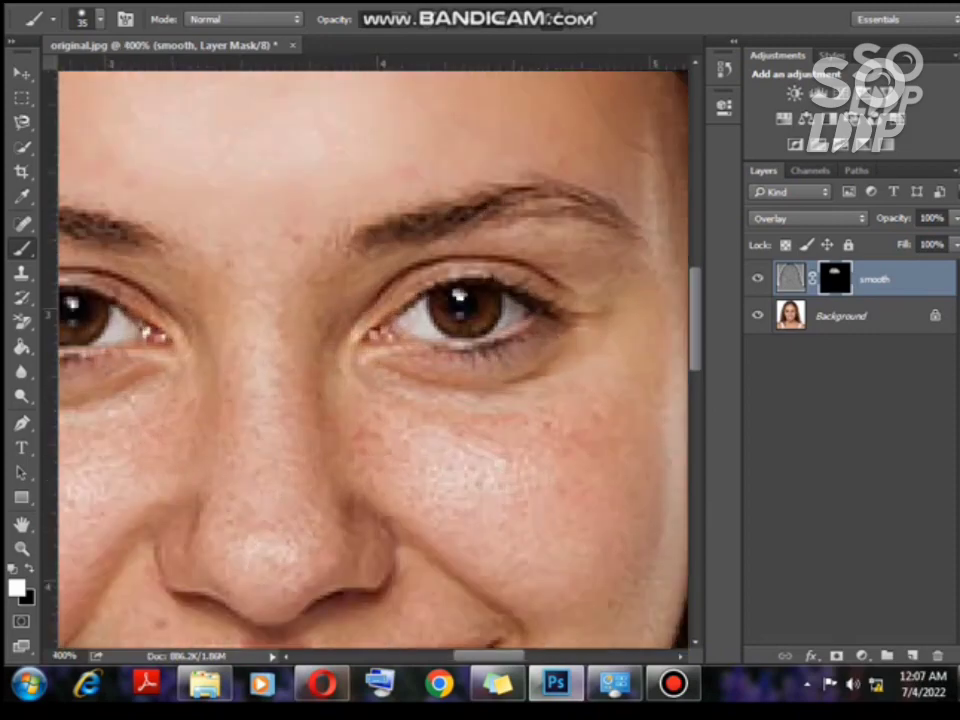
mouse_move(428, 485)
mouse_down()
mouse_move(580, 475)
mouse_move(585, 500)
mouse_move(519, 368)
mouse_up()
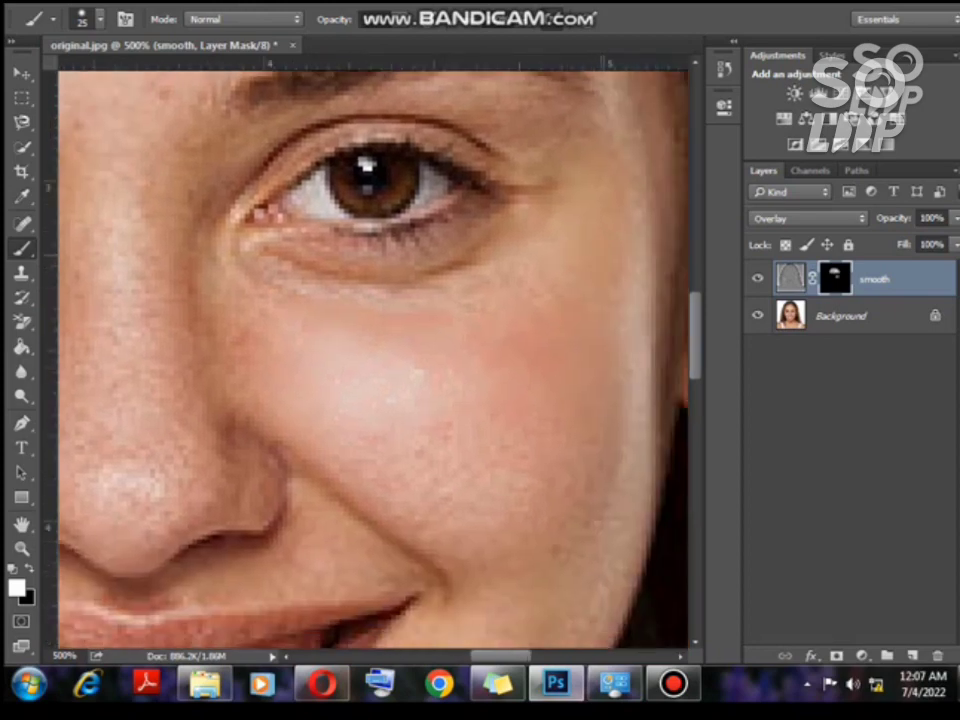
mouse_move(500, 500)
mouse_down()
mouse_move(457, 497)
mouse_move(430, 462)
mouse_move(470, 492)
mouse_move(435, 316)
mouse_up()
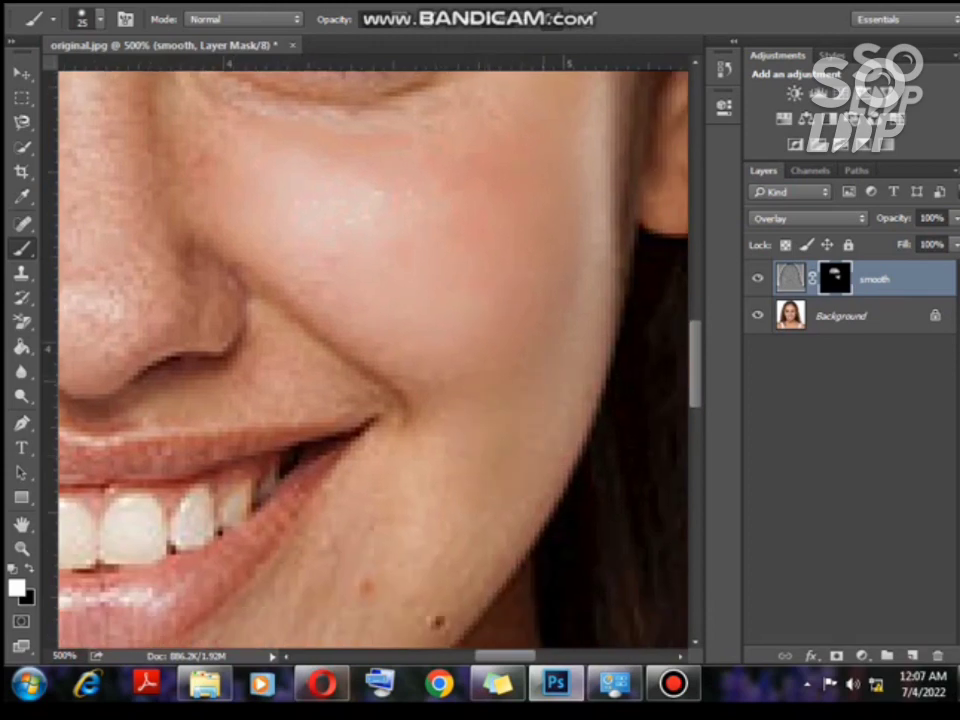
Reveal the smoothing beside the mouth, around the jaw mole and across the chin, reducing the brush to 15 px
mouse_move(400, 575)
mouse_down()
mouse_move(370, 589)
mouse_move(397, 565)
mouse_move(378, 525)
mouse_up()
drag(275, 455, 320, 280)
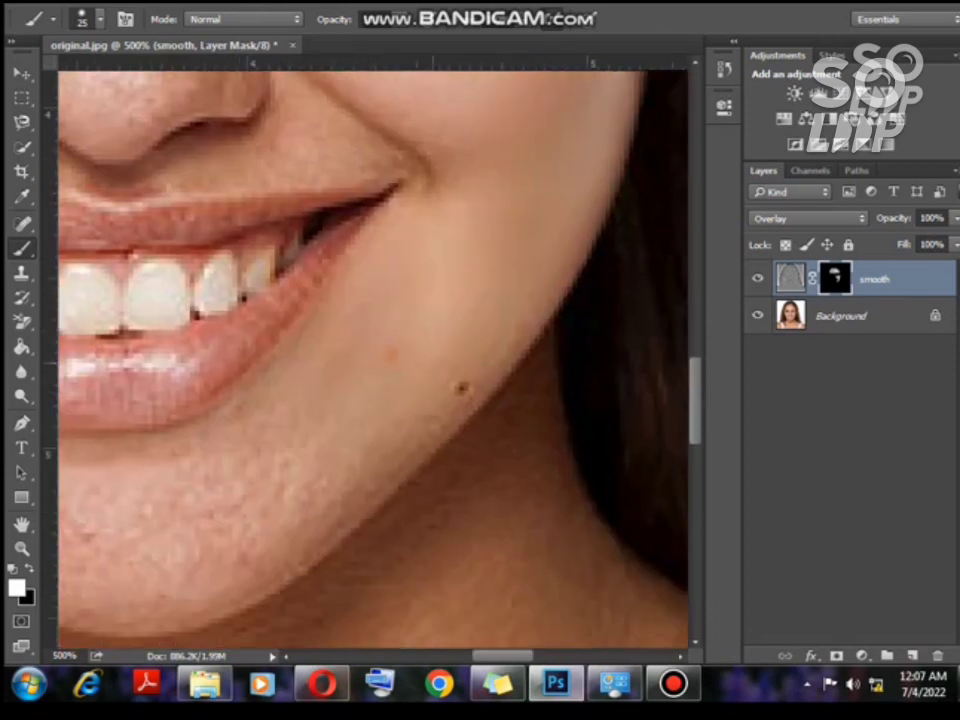
key(bracketleft)
key(bracketleft)
drag(452, 385, 447, 390)
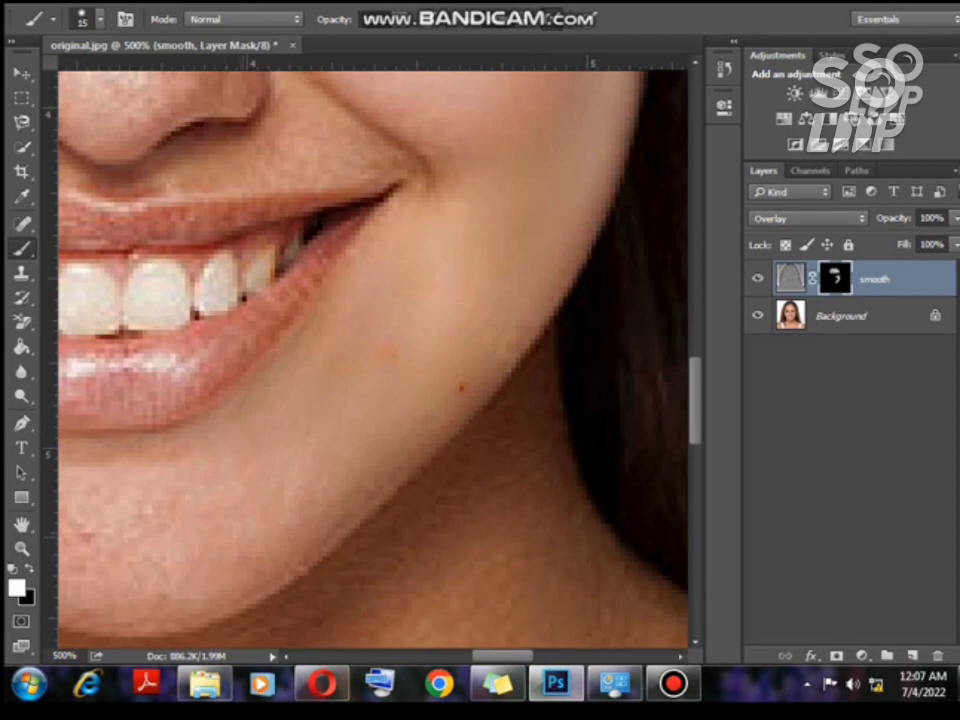
drag(178, 405, 323, 280)
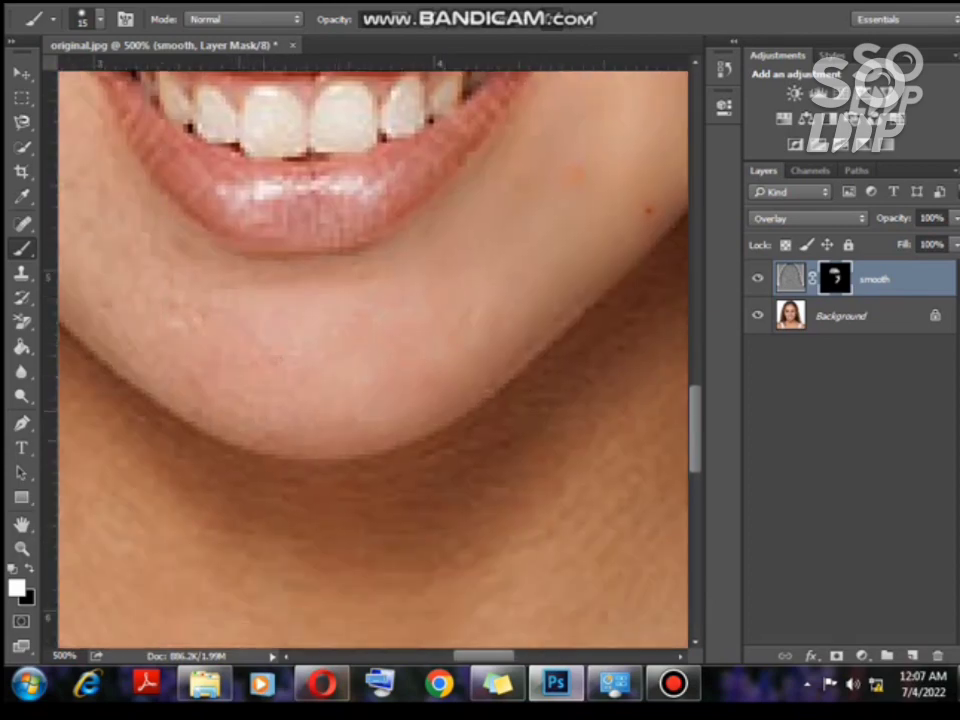
Paint white on the mask over the jaw and cheek on the image's left side with the 15 px brush
drag(110, 189, 440, 319)
drag(504, 323, 504, 313)
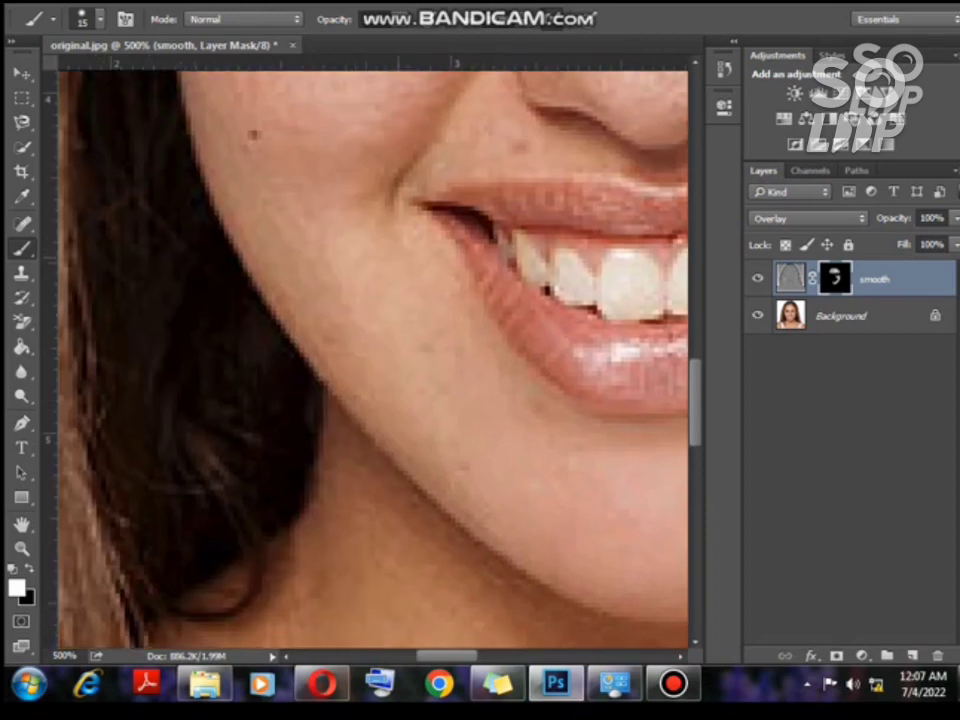
mouse_move(248, 232)
mouse_down()
mouse_move(260, 264)
mouse_move(428, 492)
mouse_move(455, 461)
mouse_up()
mouse_move(440, 406)
mouse_down()
mouse_move(391, 200)
mouse_move(394, 461)
mouse_move(362, 476)
mouse_up()
mouse_move(249, 377)
mouse_down()
mouse_move(186, 270)
mouse_move(340, 236)
mouse_move(382, 270)
mouse_move(340, 325)
mouse_move(457, 244)
mouse_move(502, 152)
mouse_move(448, 126)
mouse_up()
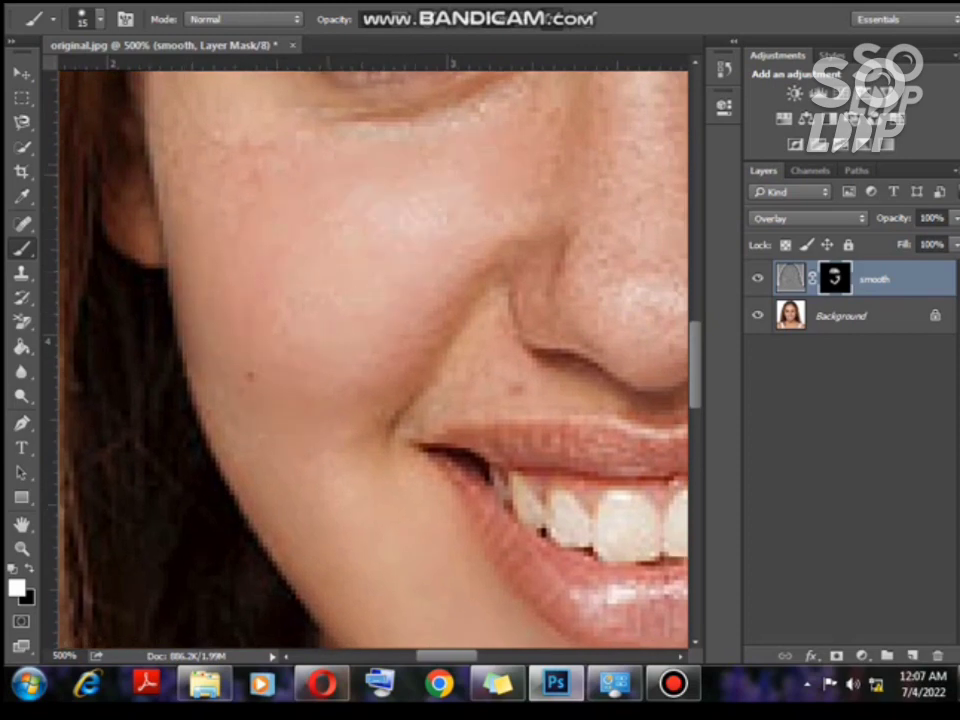
drag(424, 205, 403, 417)
mouse_move(140, 238)
mouse_down()
mouse_move(172, 306)
mouse_move(185, 304)
mouse_up()
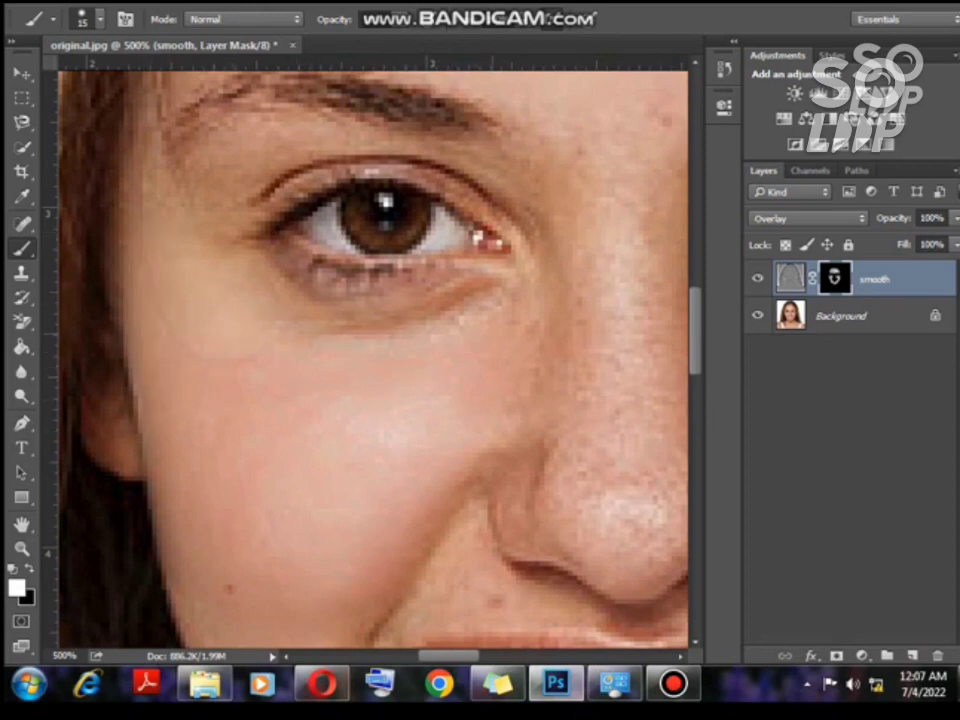
Reveal the smoothing between the left nostril and the upper lip with a 9 px brush
key(bracketleft)
key(bracketleft)
scroll(373, 350, down, 3)
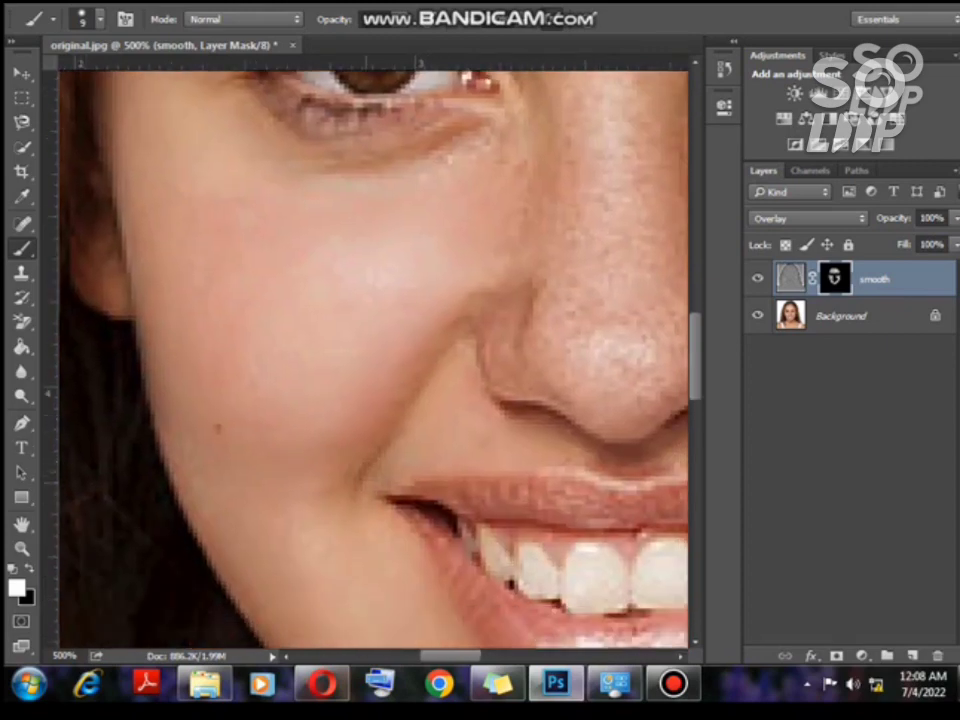
Paint white on the mask over the nose and the skin above the upper lip, adjusting the brush to 4 and 6 px
drag(374, 421, 84, 494)
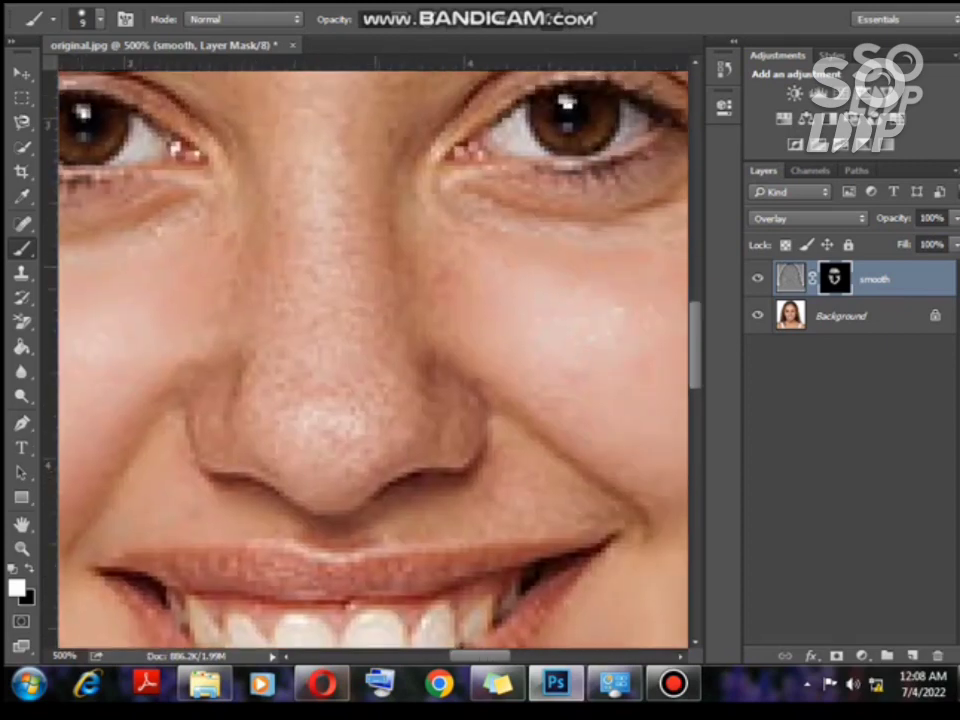
key(bracketright)
key(bracketright)
key(bracketleft)
key(bracketleft)
key(bracketleft)
key(bracketleft)
key(bracketleft)
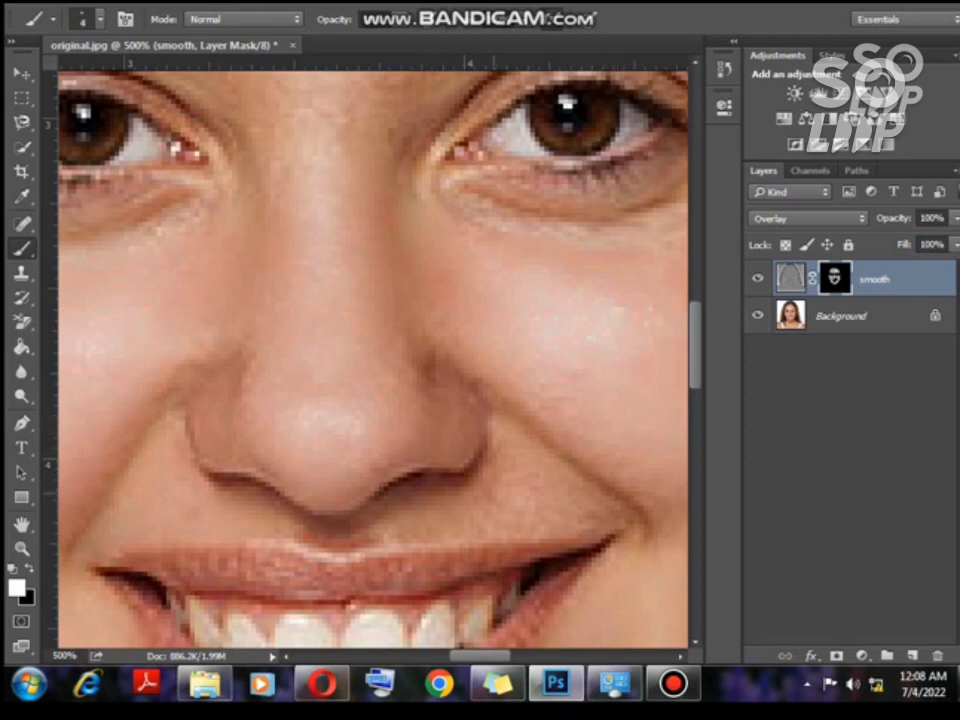
key(bracketright)
key(bracketright)
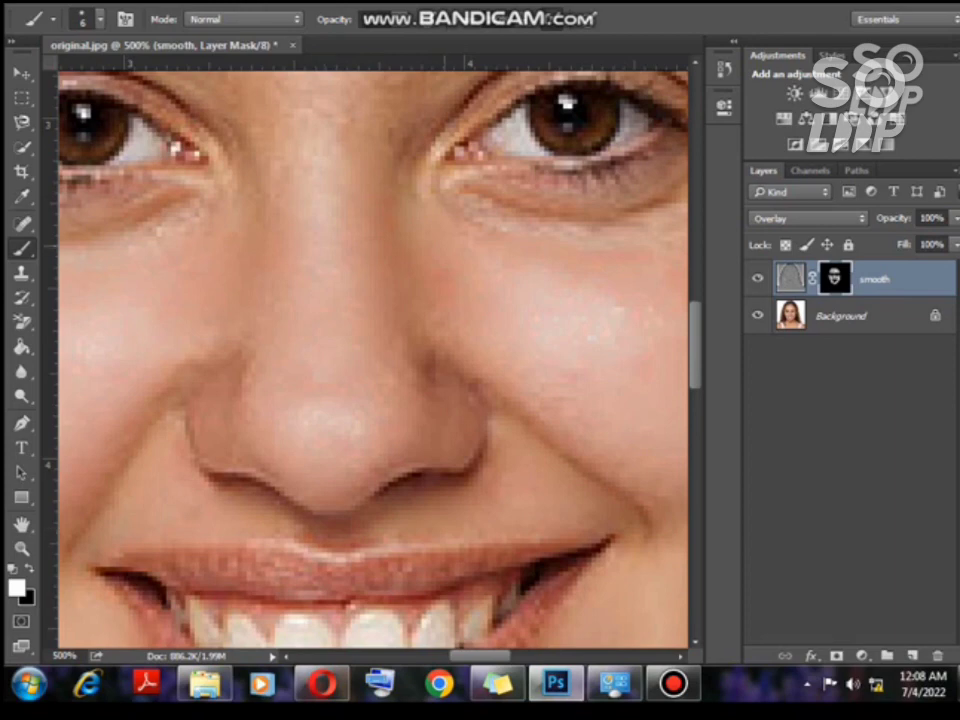
Paint white on the mask around the nose bridge and the eyes with a 4 px brush
drag(455, 226, 355, 465)
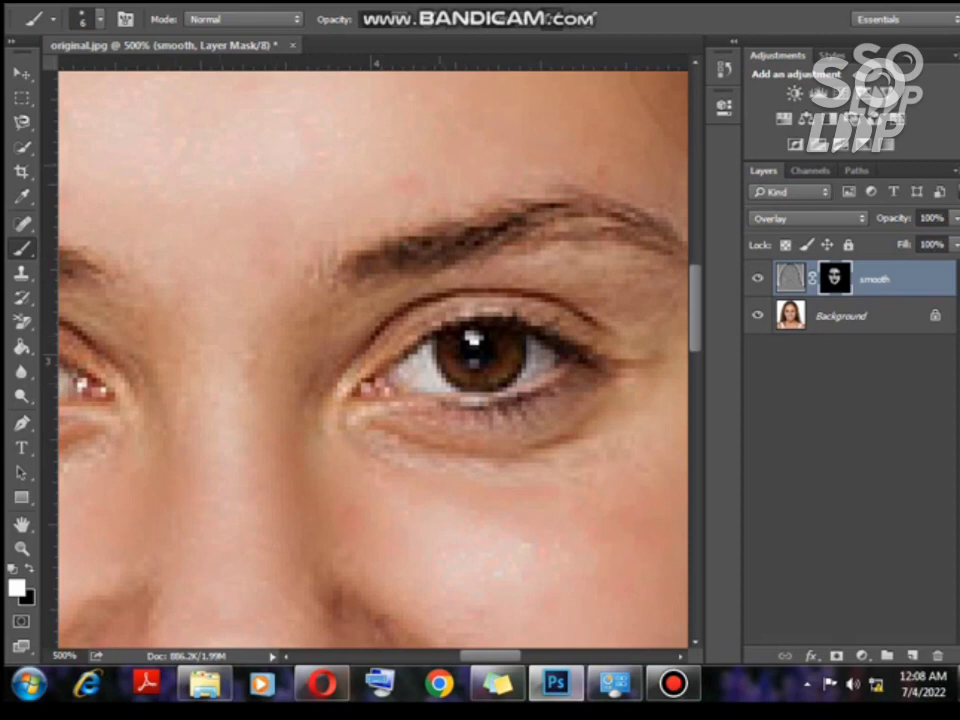
key(bracketleft)
key(bracketleft)
mouse_move(218, 346)
mouse_down()
mouse_move(607, 248)
mouse_move(620, 235)
mouse_up()
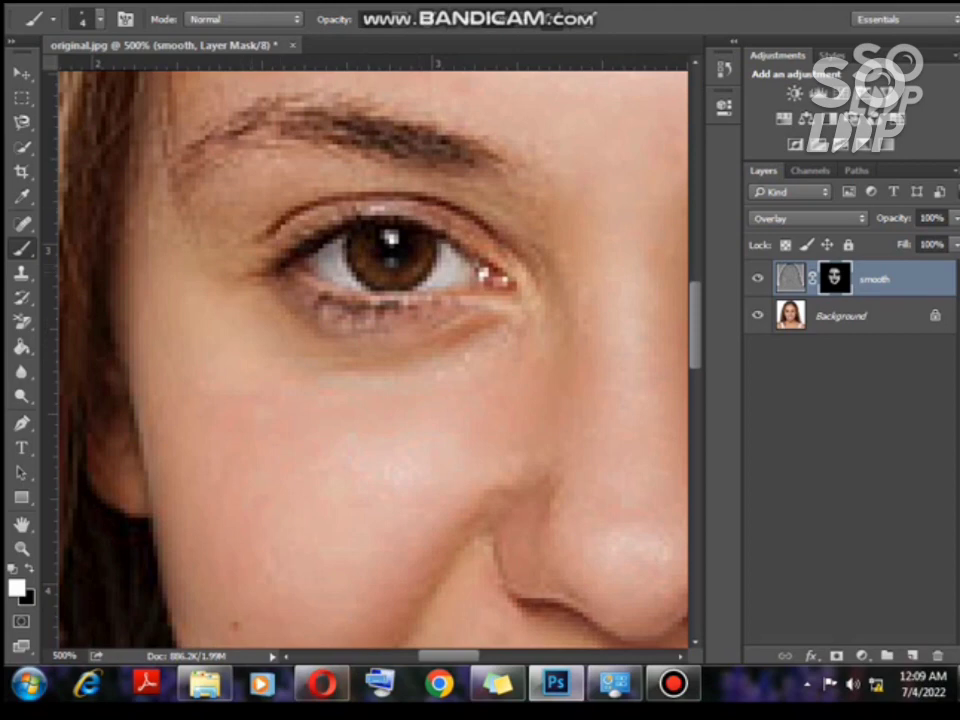
Reveal the smoothing over the neck below the chin by painting the mask with a 20 px white brush
key(ctrl+minus)
key(ctrl+minus)
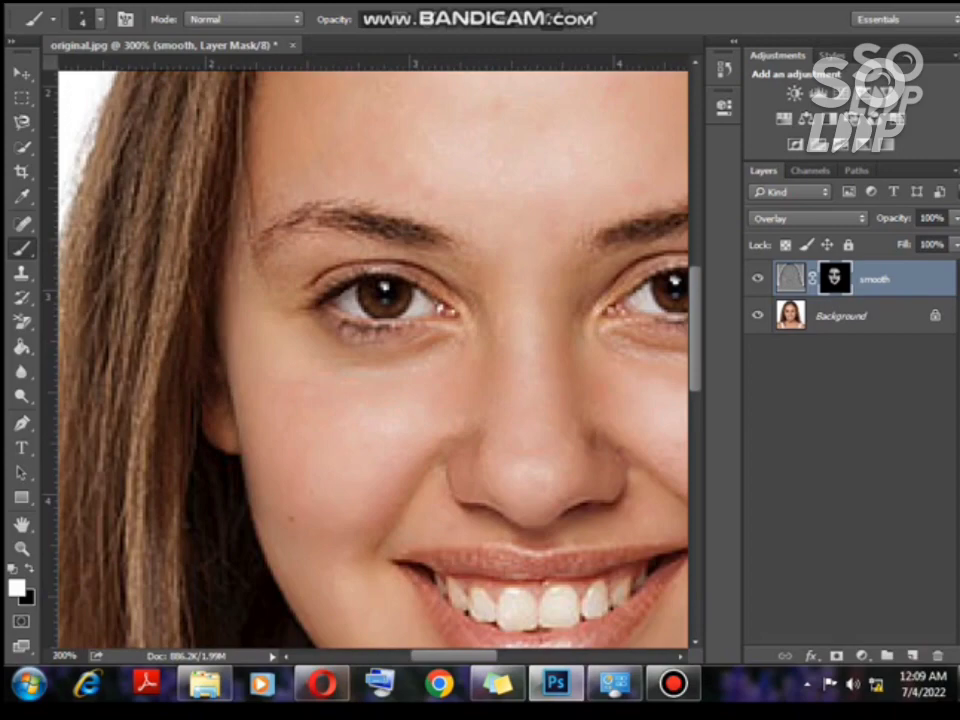
key(ctrl+minus)
key(ctrl+minus)
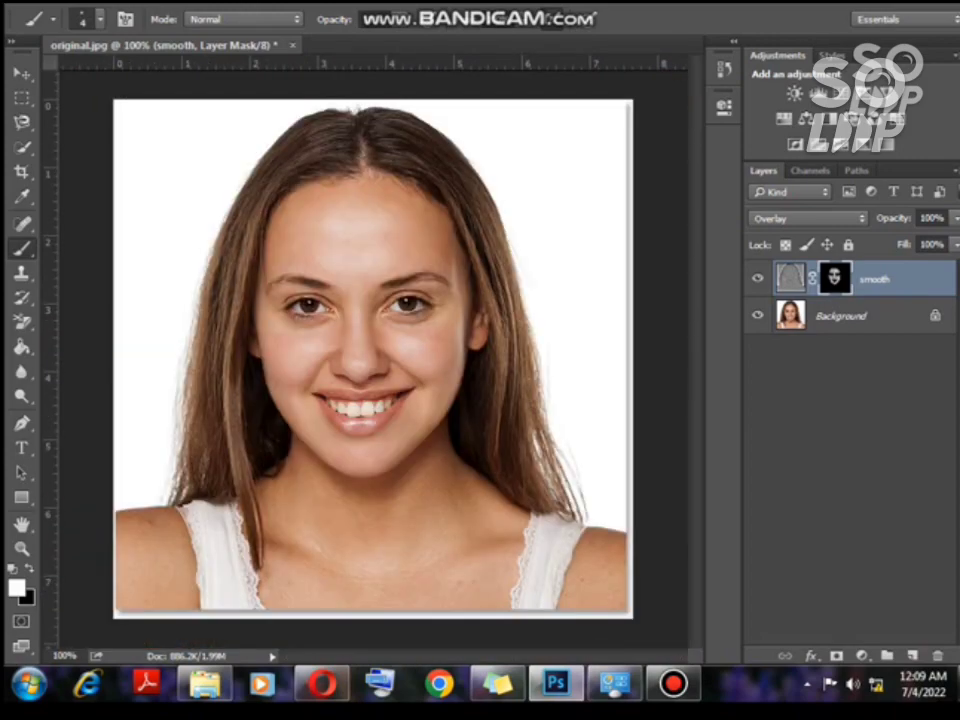
key(ctrl+plus)
key(ctrl+plus)
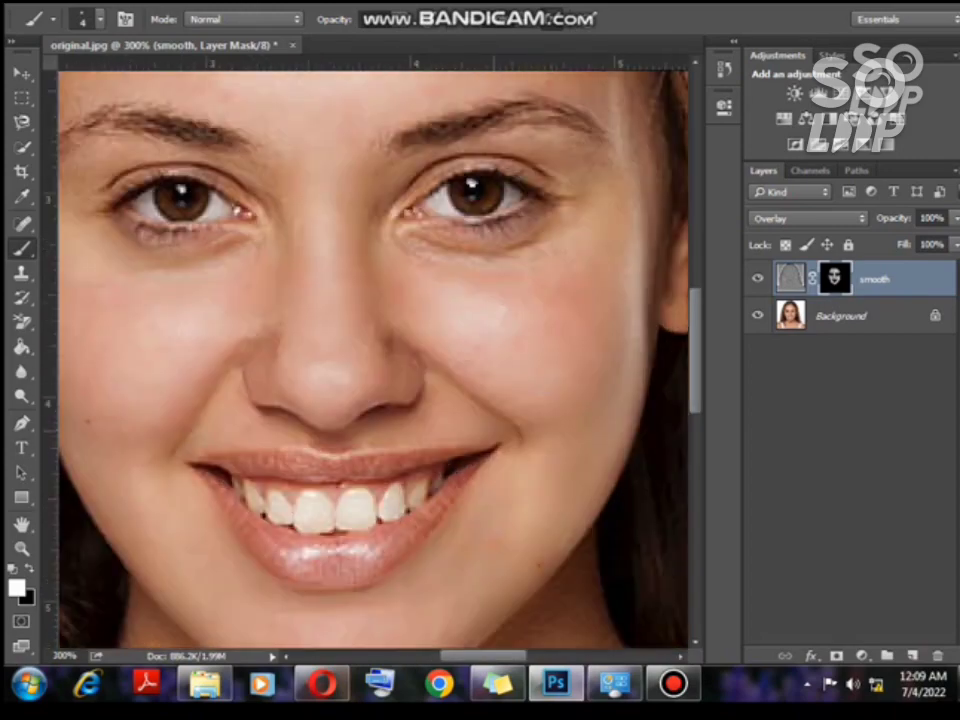
drag(495, 457, 411, 114)
key(bracketright)
key(bracketright)
key(bracketright)
key(bracketright)
key(bracketright)
key(bracketright)
key(bracketright)
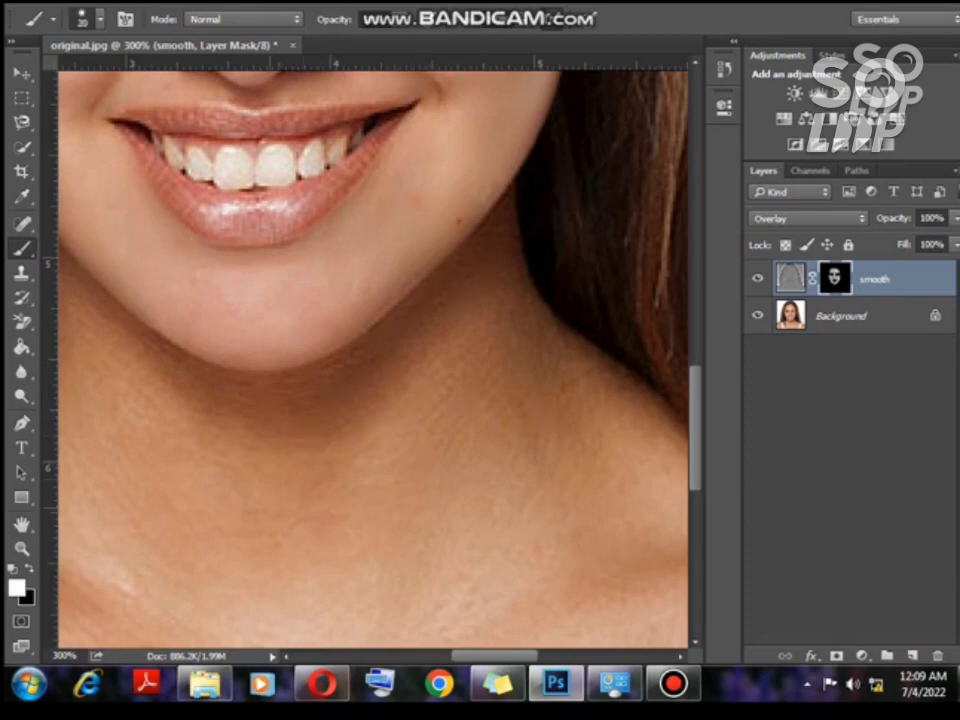
drag(174, 403, 364, 388)
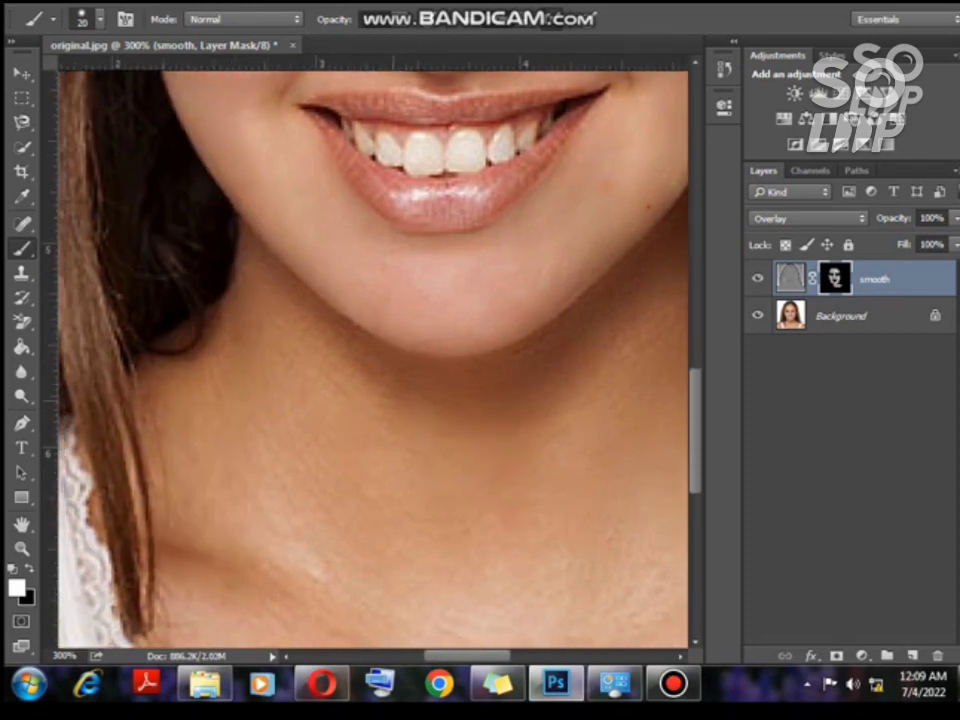
mouse_move(548, 503)
mouse_down()
mouse_move(345, 521)
mouse_move(286, 504)
mouse_up()
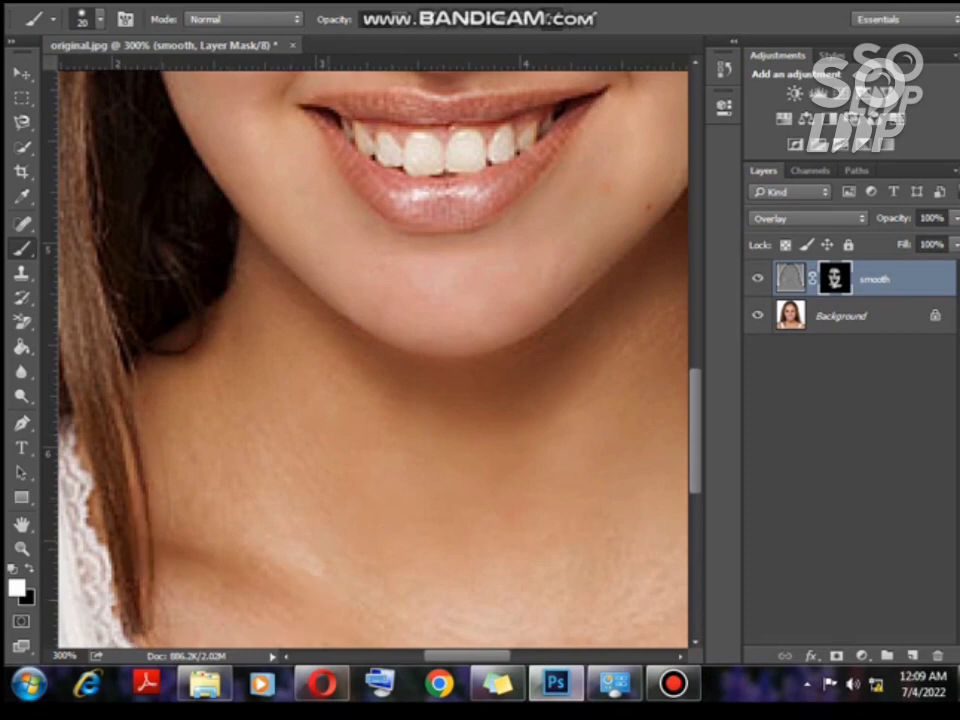
Paint white on the mask over the collarbone and upper chest on the image's right side
mouse_move(424, 634)
mouse_down()
mouse_move(530, 615)
mouse_move(262, 358)
mouse_move(292, 434)
mouse_move(412, 462)
mouse_up()
mouse_move(496, 426)
mouse_down()
mouse_move(600, 458)
mouse_move(593, 482)
mouse_move(539, 285)
mouse_up()
drag(546, 474, 362, 480)
mouse_move(452, 468)
mouse_down()
mouse_move(245, 462)
mouse_move(462, 450)
mouse_up()
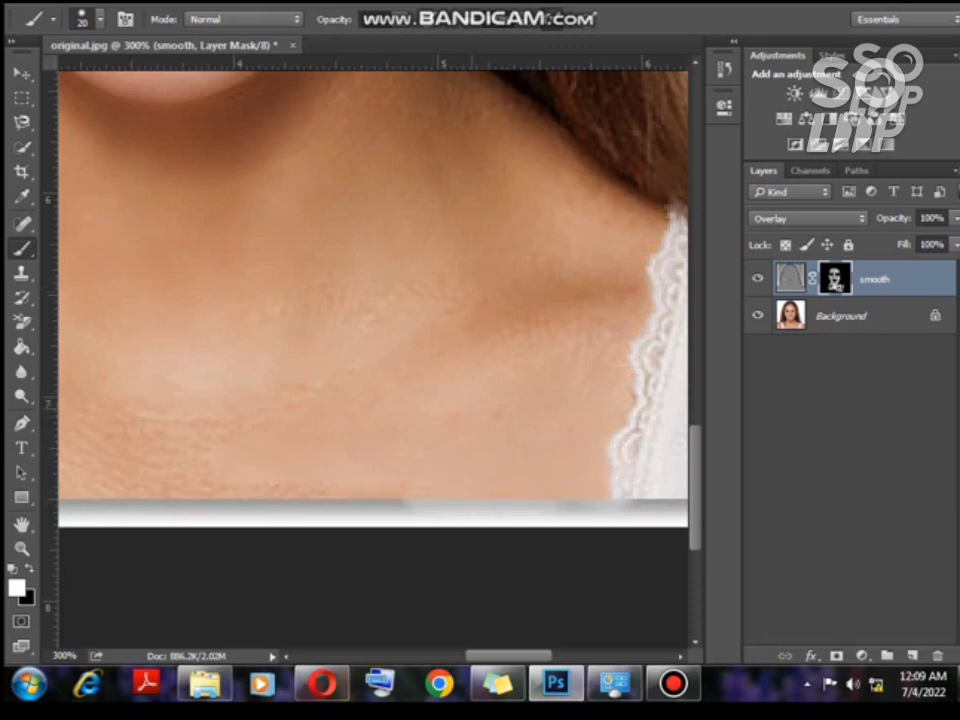
mouse_move(372, 392)
mouse_down()
mouse_move(240, 412)
mouse_move(208, 470)
mouse_up()
drag(208, 470, 354, 482)
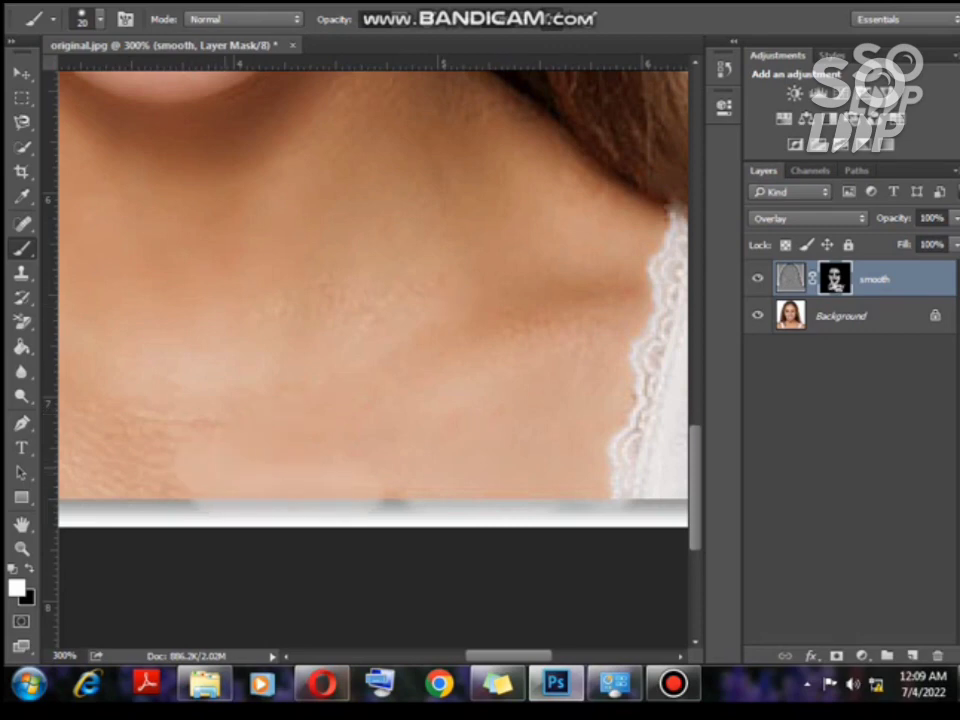
Extend the mask painting across the rest of the chest, the left collarbone and the sides of the neck
mouse_move(278, 440)
mouse_down()
mouse_move(446, 385)
mouse_move(508, 324)
mouse_up()
mouse_move(396, 345)
mouse_down()
mouse_move(314, 358)
mouse_move(244, 345)
mouse_move(148, 352)
mouse_move(290, 356)
mouse_up()
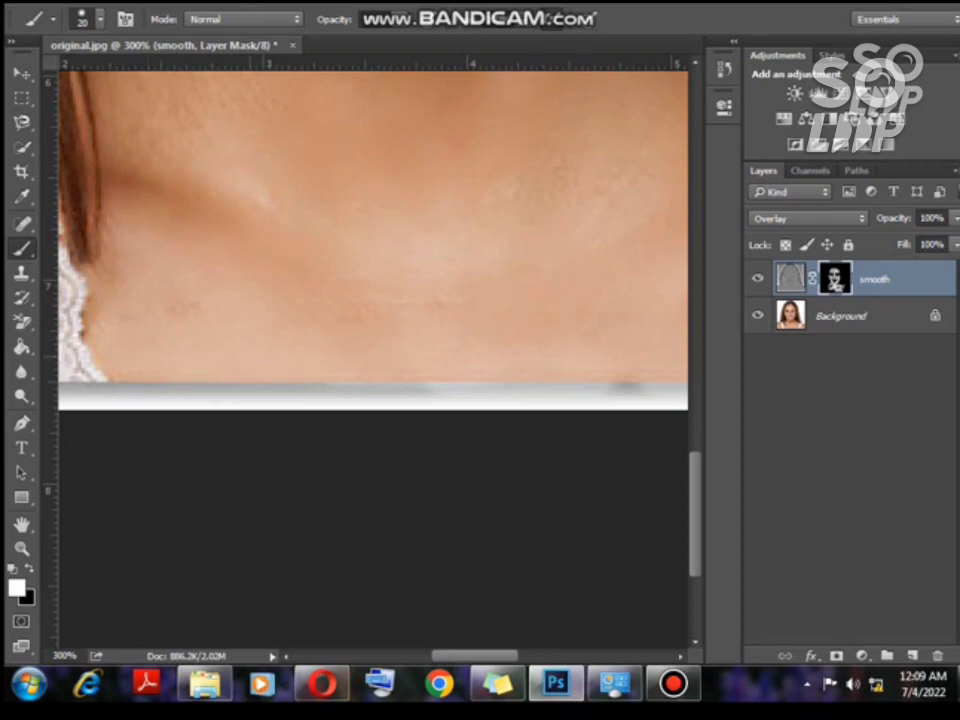
drag(385, 237, 365, 385)
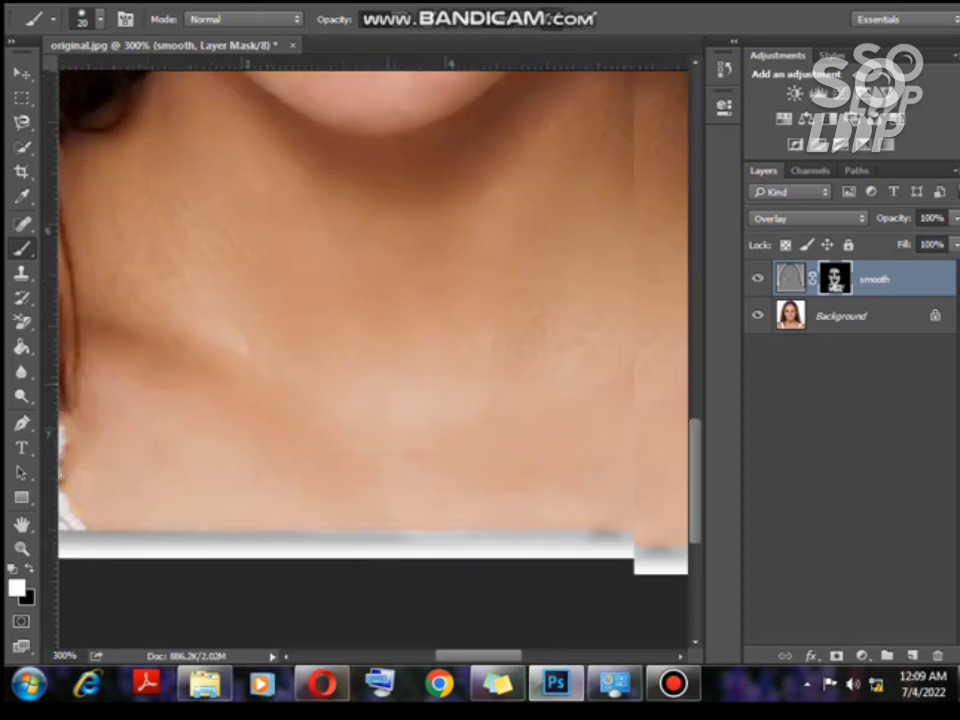
mouse_move(130, 270)
mouse_down()
mouse_move(132, 290)
mouse_move(165, 183)
mouse_move(190, 312)
mouse_move(106, 371)
mouse_up()
drag(500, 270, 271, 379)
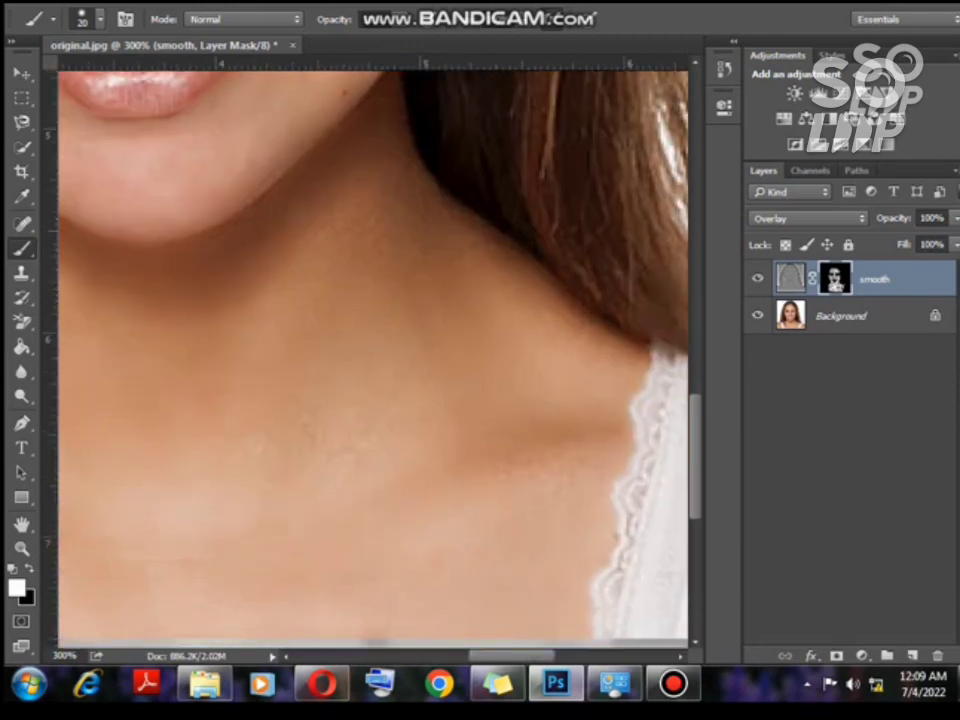
Compare the portrait before and after retouching by toggling the smooth layer's visibility, leaving the layer shown
key(ctrl+minus)
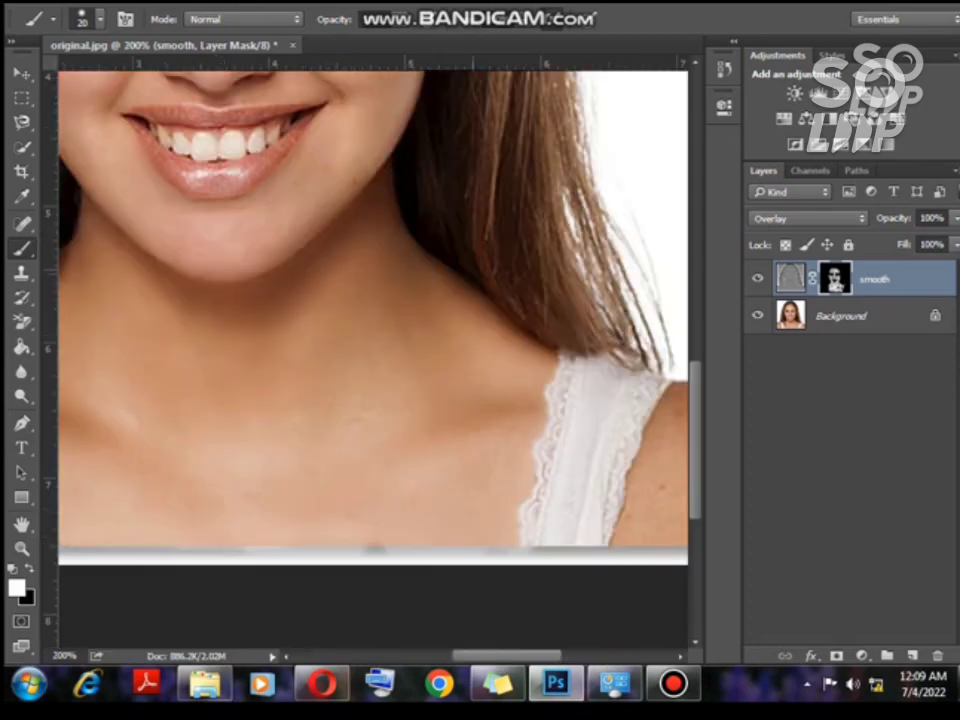
drag(423, 246, 551, 569)
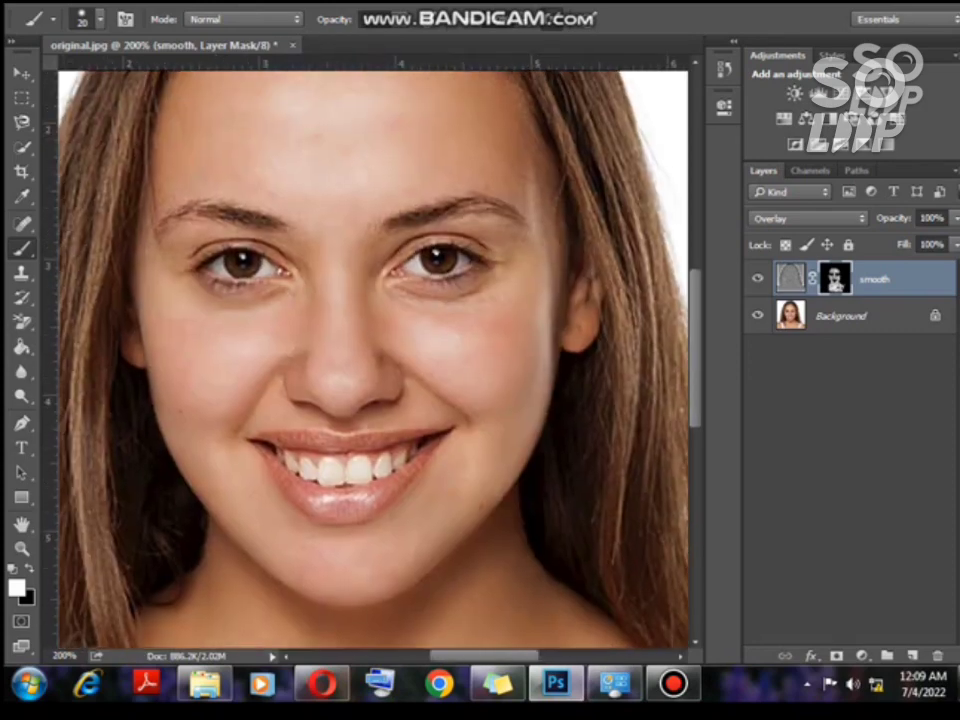
key(ctrl+minus)
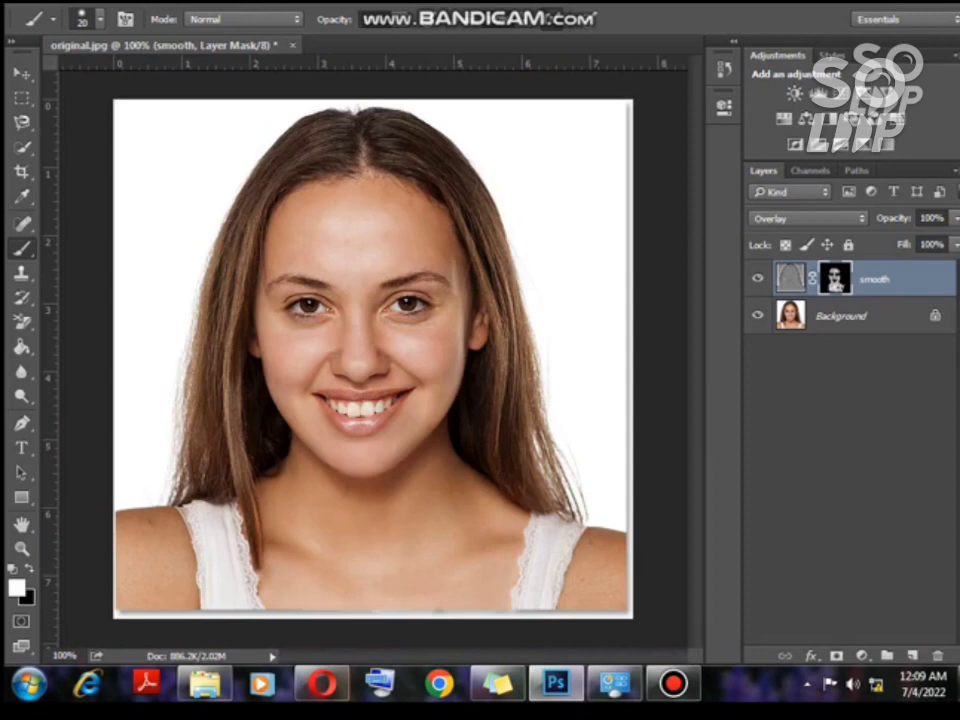
key(ctrl+plus)
key(ctrl+plus)
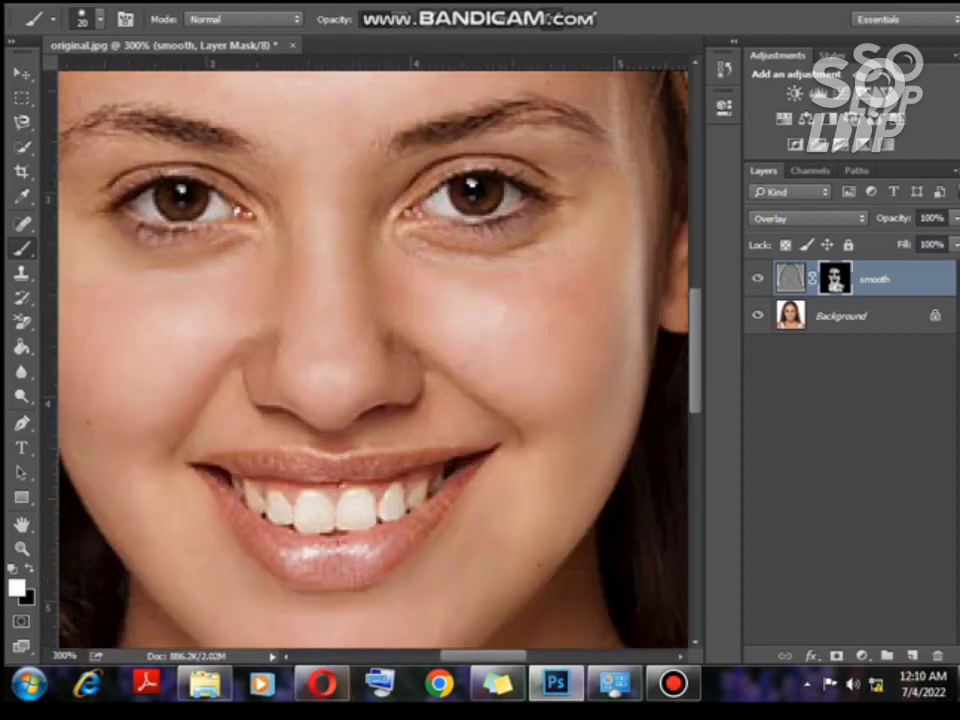
click(757, 279)
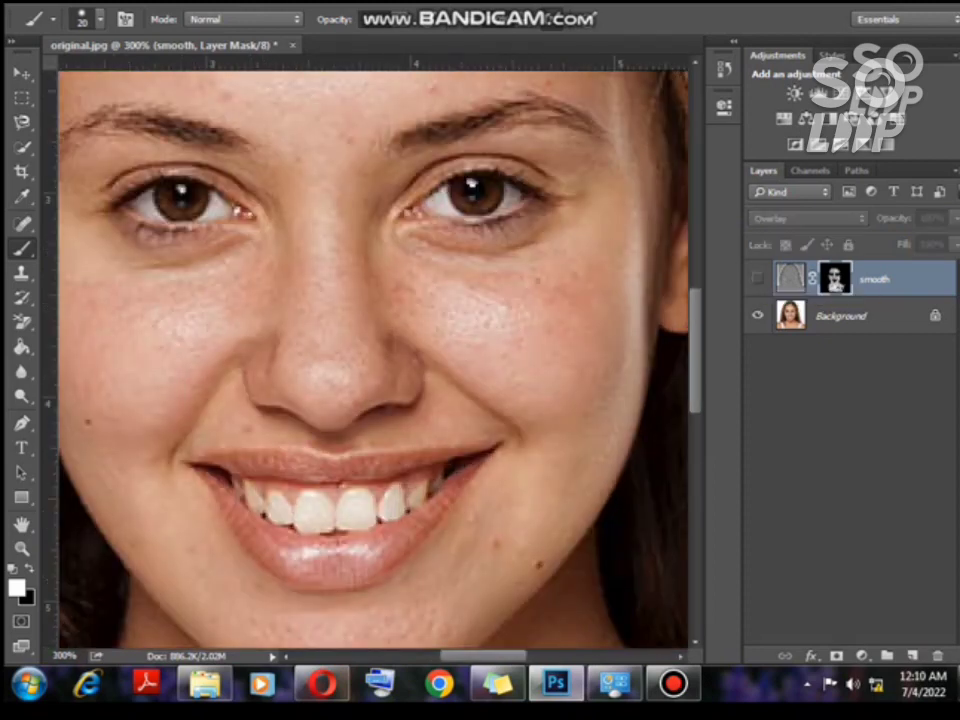
click(757, 279)
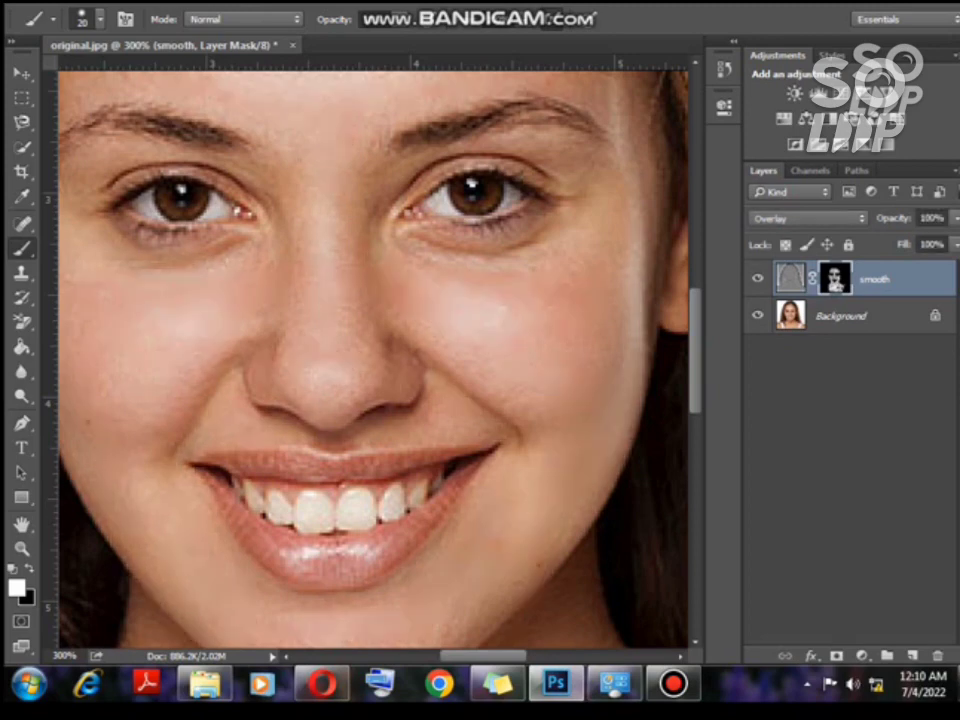
click(757, 279)
click(757, 279)
key(ctrl+minus)
click(757, 279)
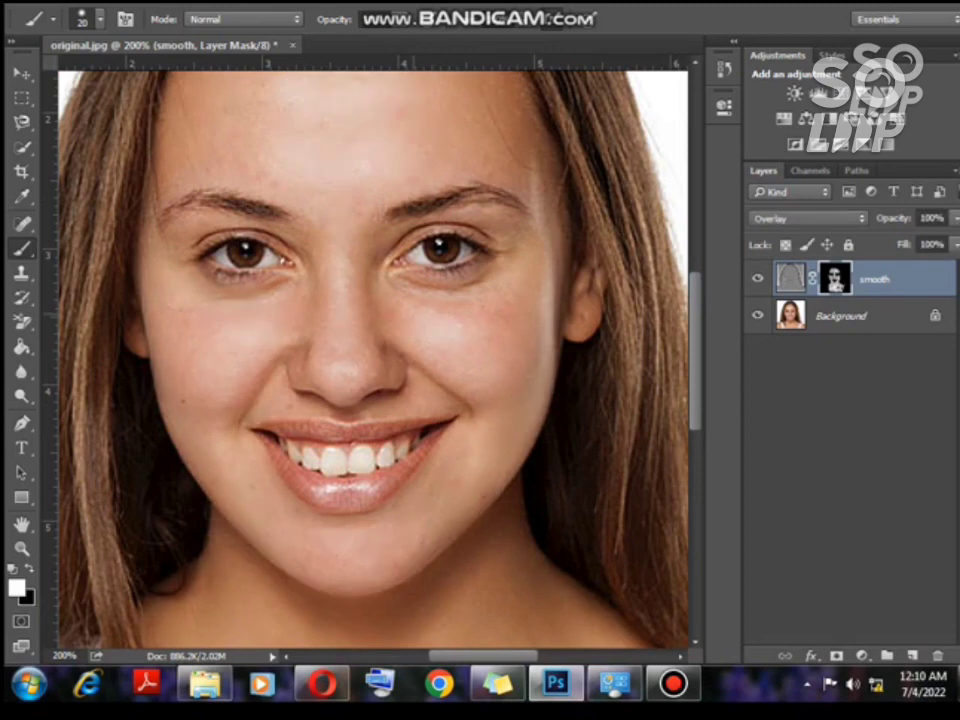
Check the smoothed facial skin against the original by hiding and showing the smooth layer again
drag(313, 322, 341, 392)
click(757, 279)
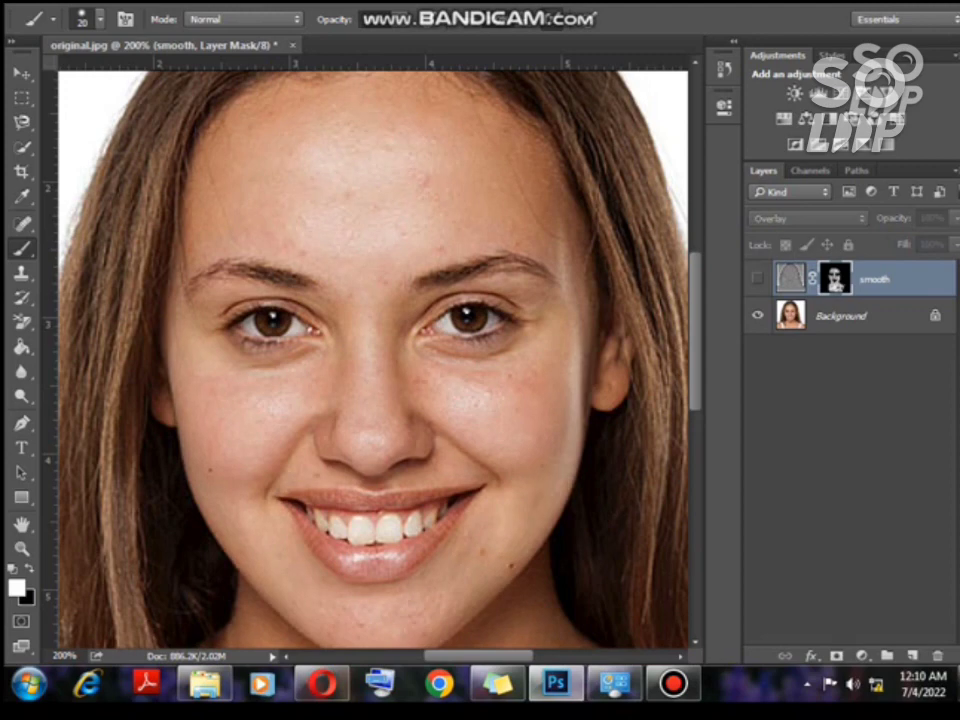
click(757, 279)
click(757, 279)
click(757, 279)
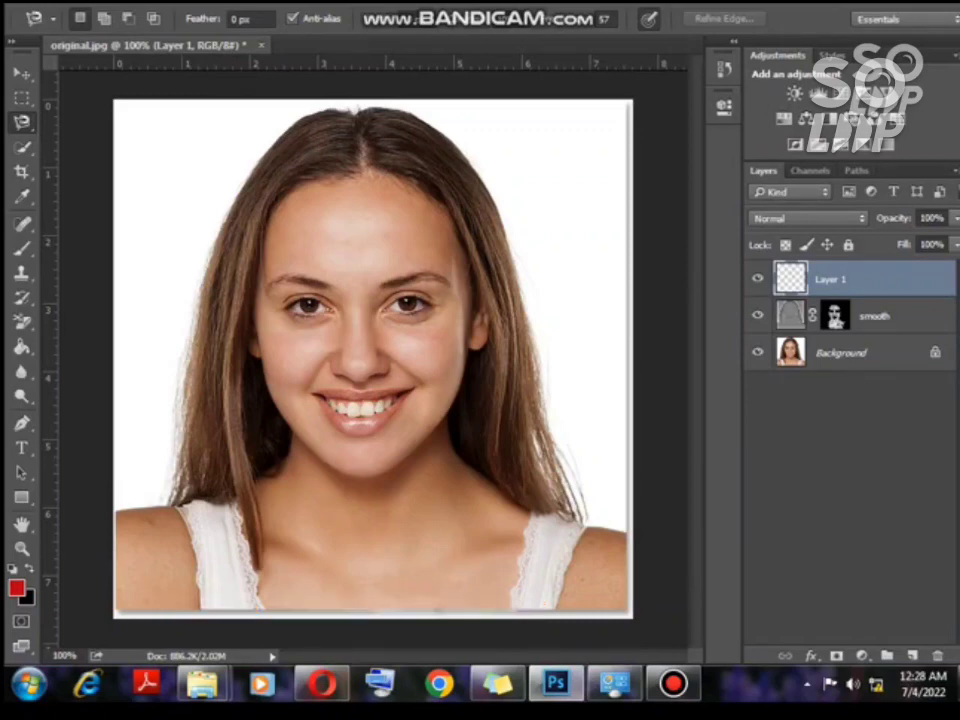
Delete the empty layer above the smooth layer and add a new empty layer directly above the Background
key(Delete)
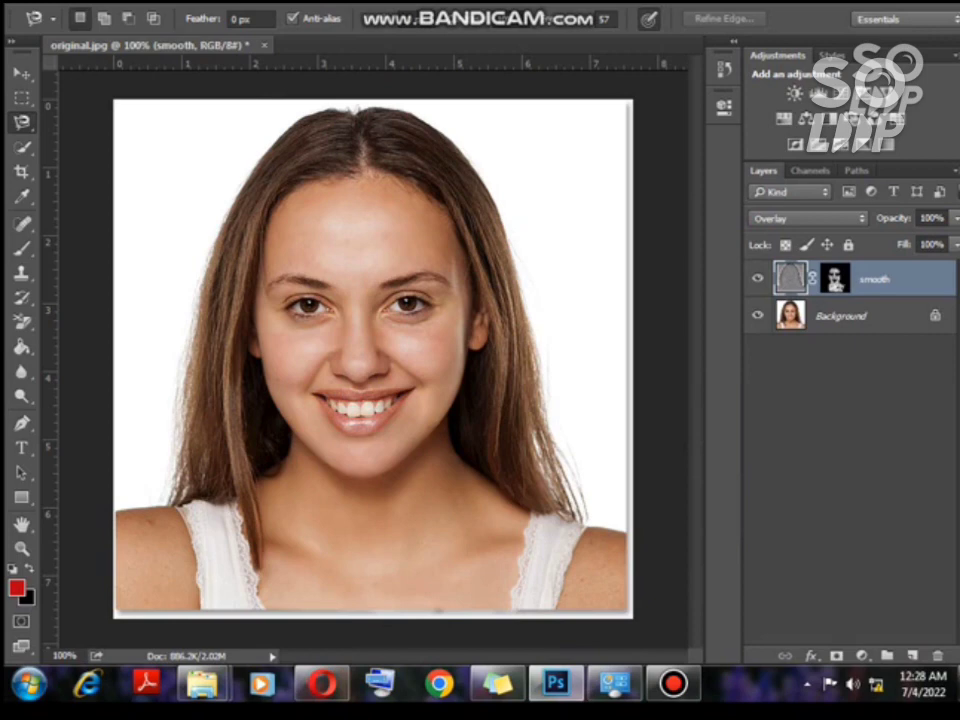
click(842, 316)
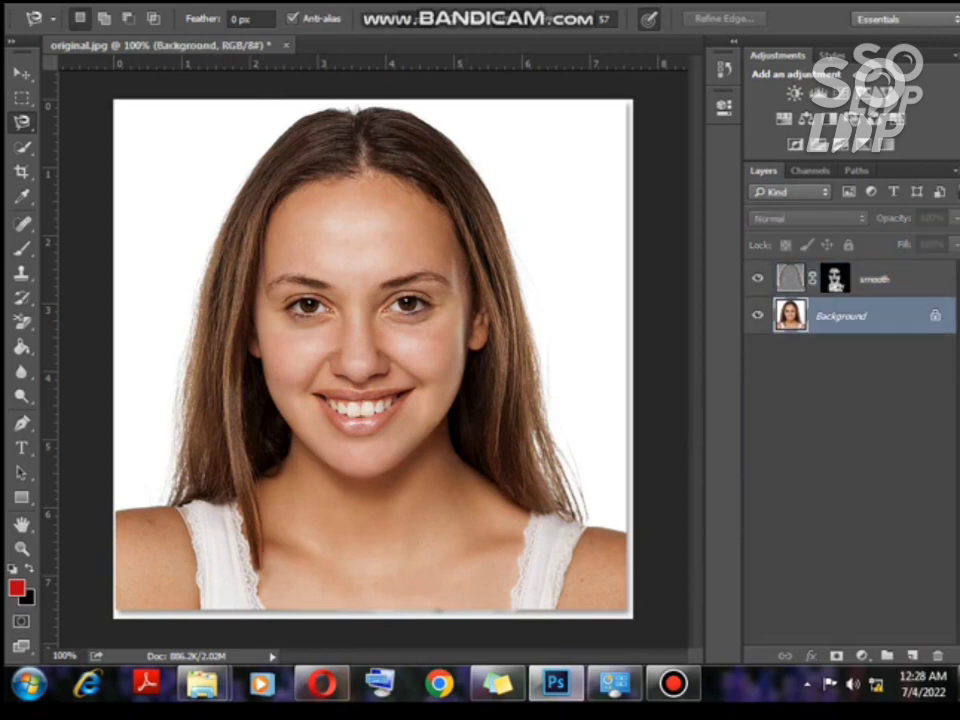
click(912, 656)
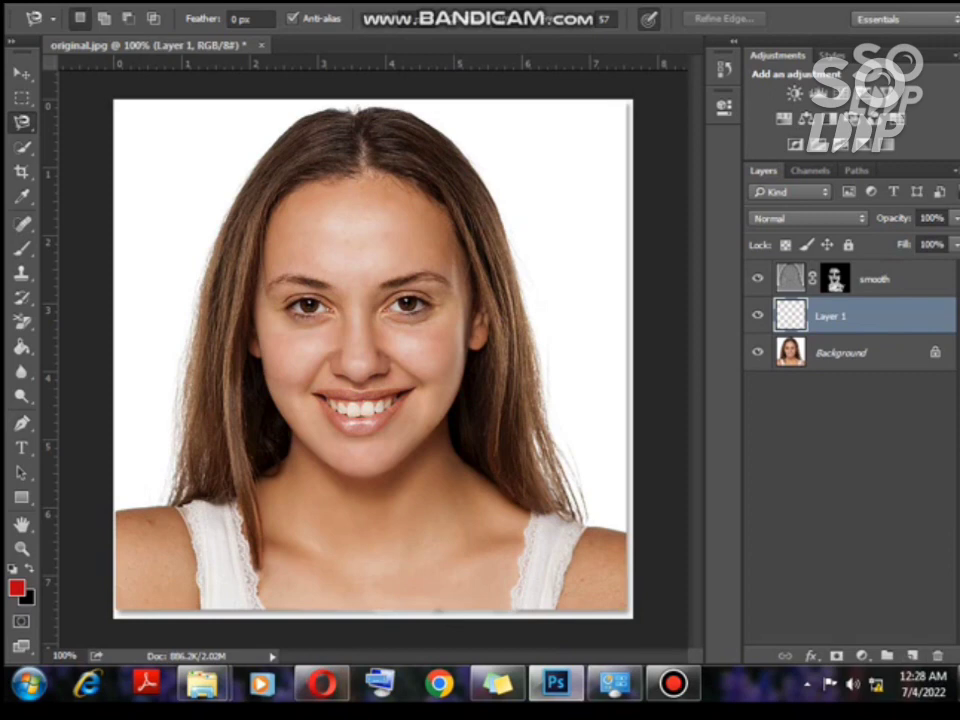
Start a Magnetic Lasso outline at the lip corner on the image's left and follow the upper lip's top edge
right_click(21, 121)
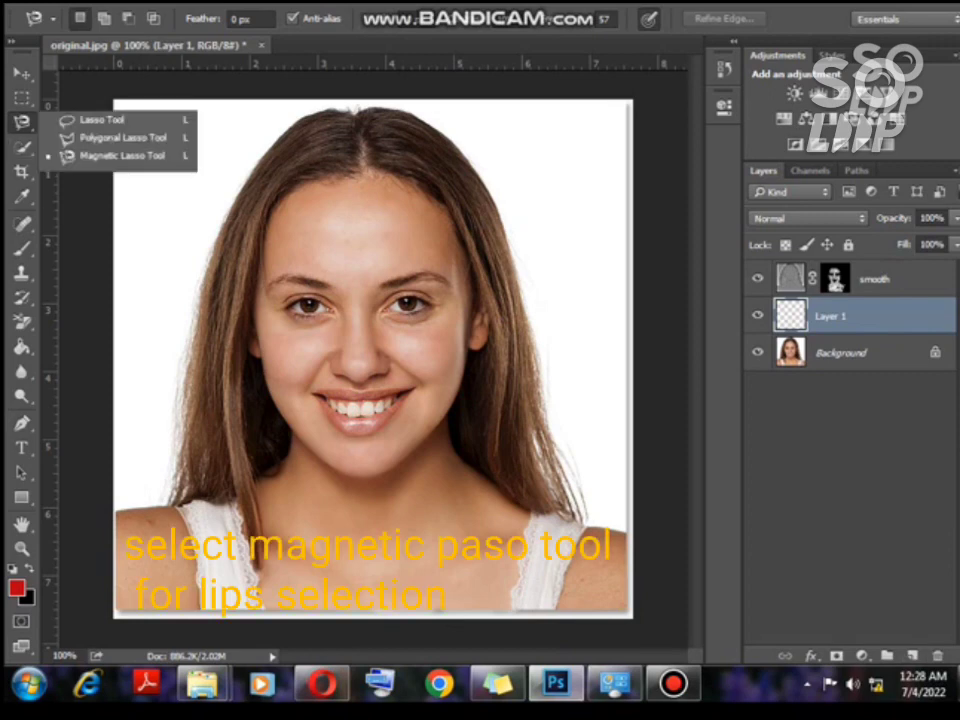
click(118, 156)
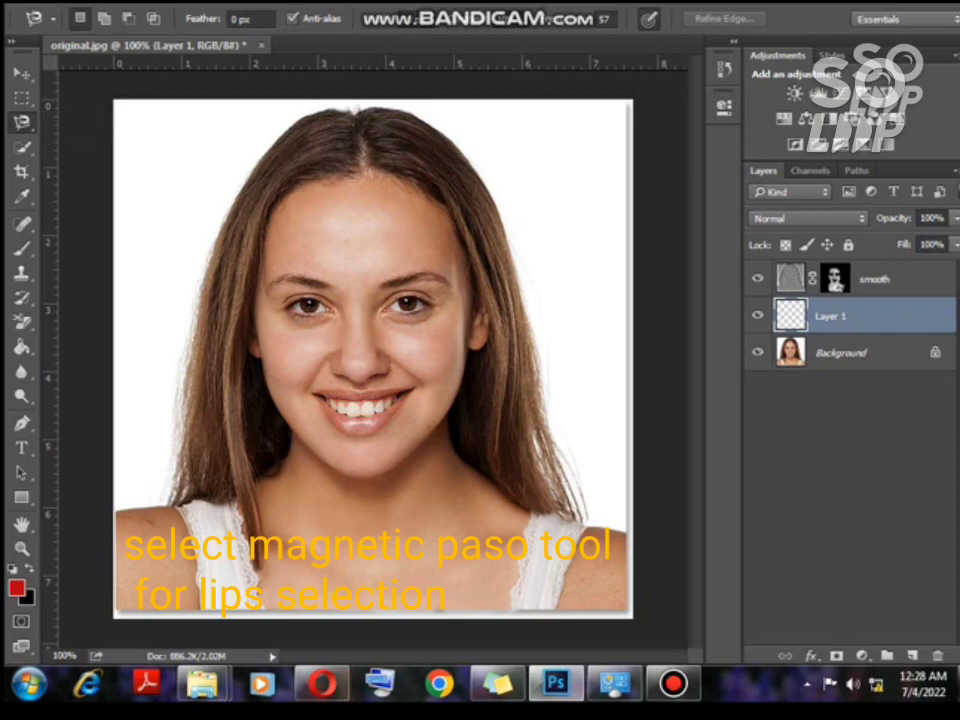
key(ctrl+plus)
key(ctrl+plus)
key(ctrl+plus)
key(ctrl+plus)
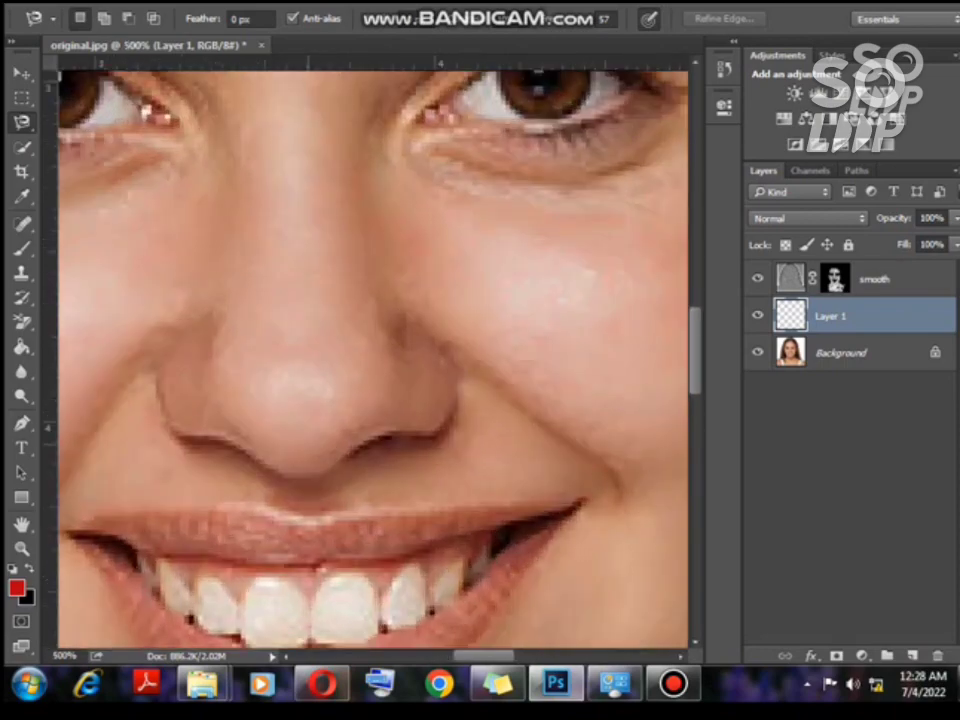
drag(346, 460, 393, 223)
key(ctrl+plus)
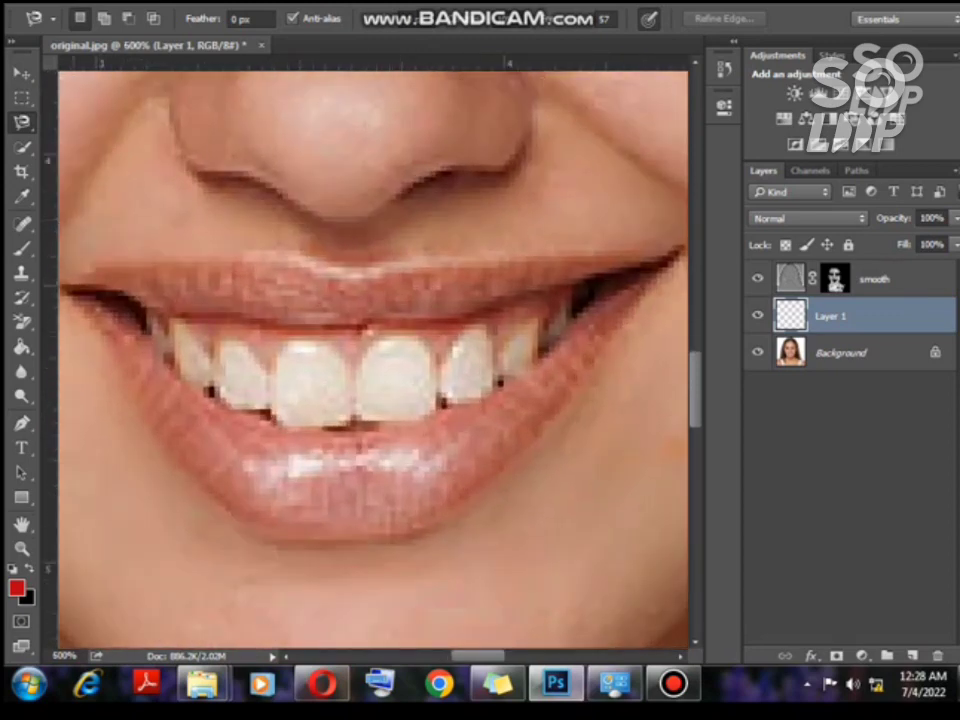
click(73, 285)
click(90, 272)
click(107, 267)
click(120, 267)
click(152, 262)
click(220, 257)
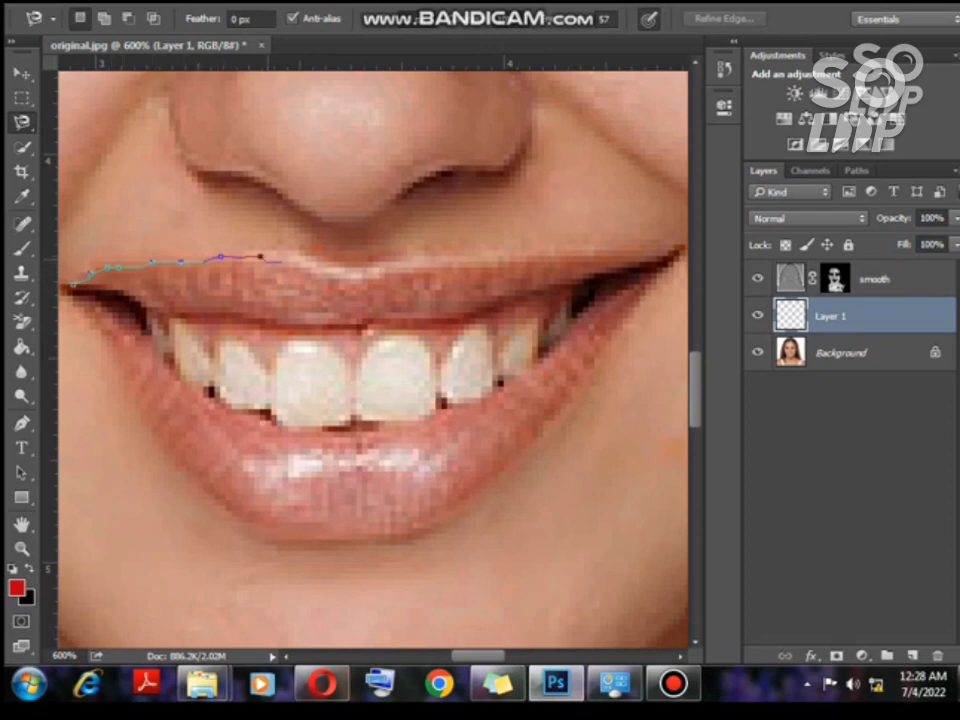
click(260, 256)
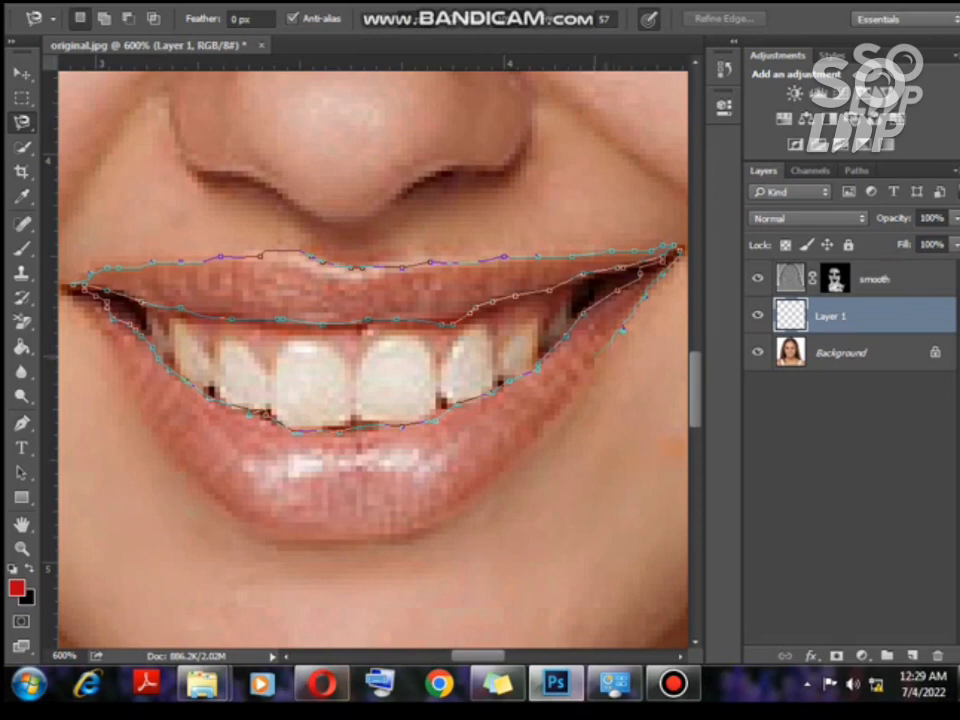
Trace the lower lip's outer edge back to the starting corner and close the lip selection, leaving out the teeth
click(578, 392)
click(549, 421)
click(515, 455)
click(481, 494)
click(436, 523)
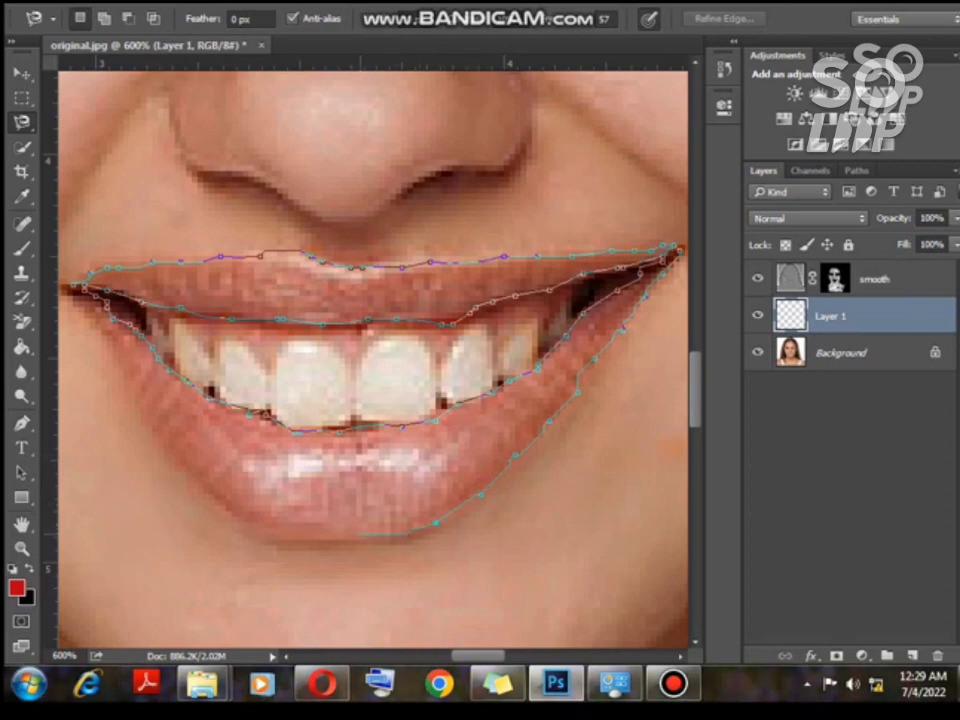
click(356, 529)
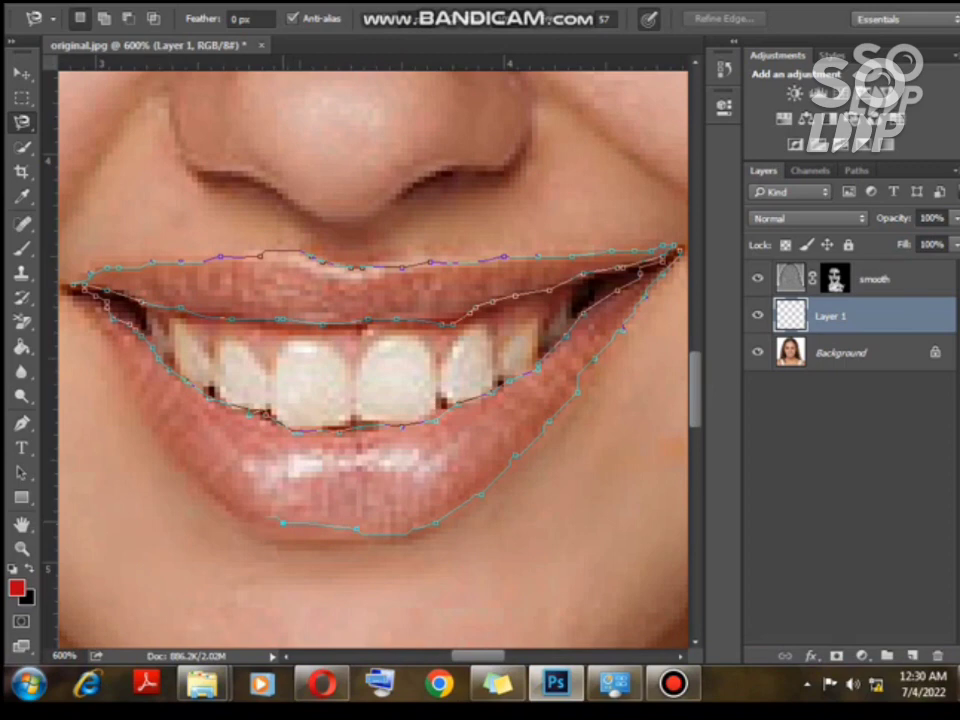
key(BackSpace)
key(BackSpace)
click(306, 535)
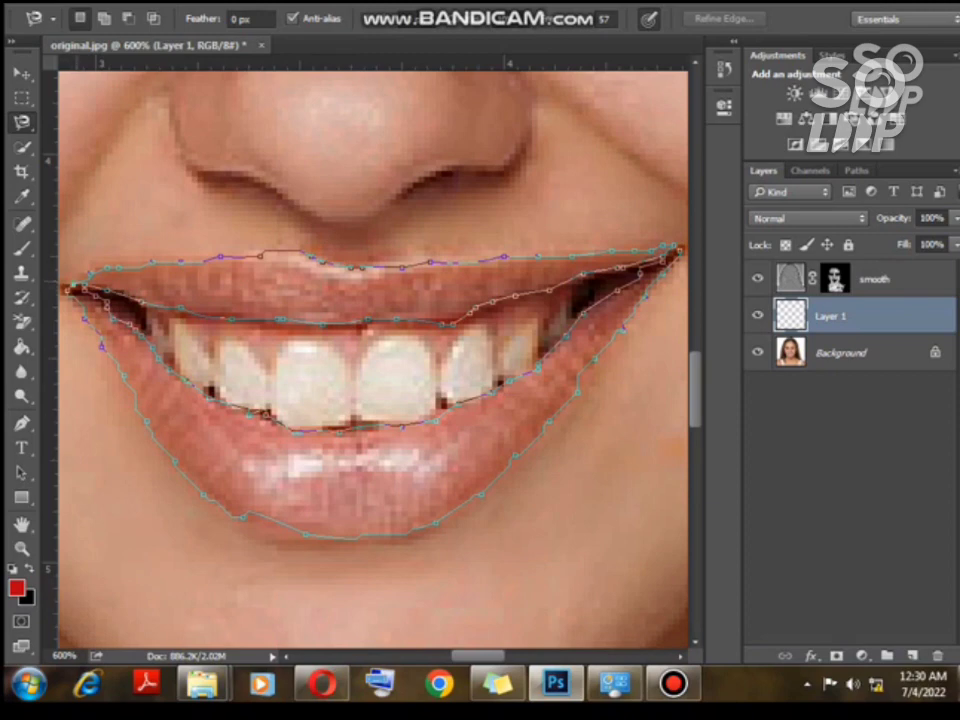
click(73, 284)
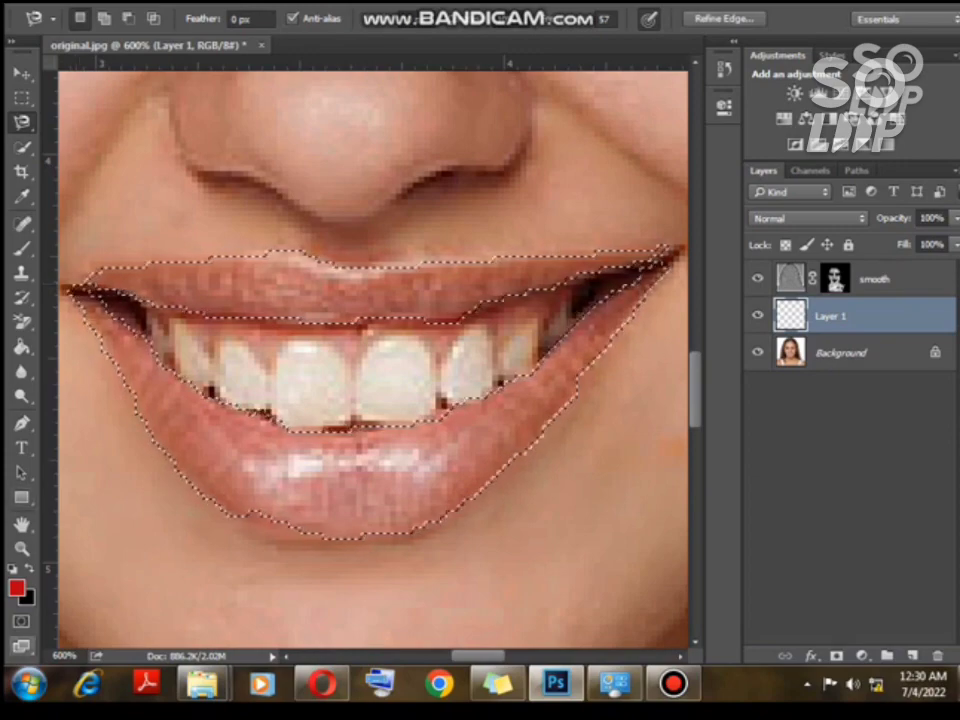
Set the foreground colour to red #b90415 and fill the selected lips with the Paint Bucket
click(16, 587)
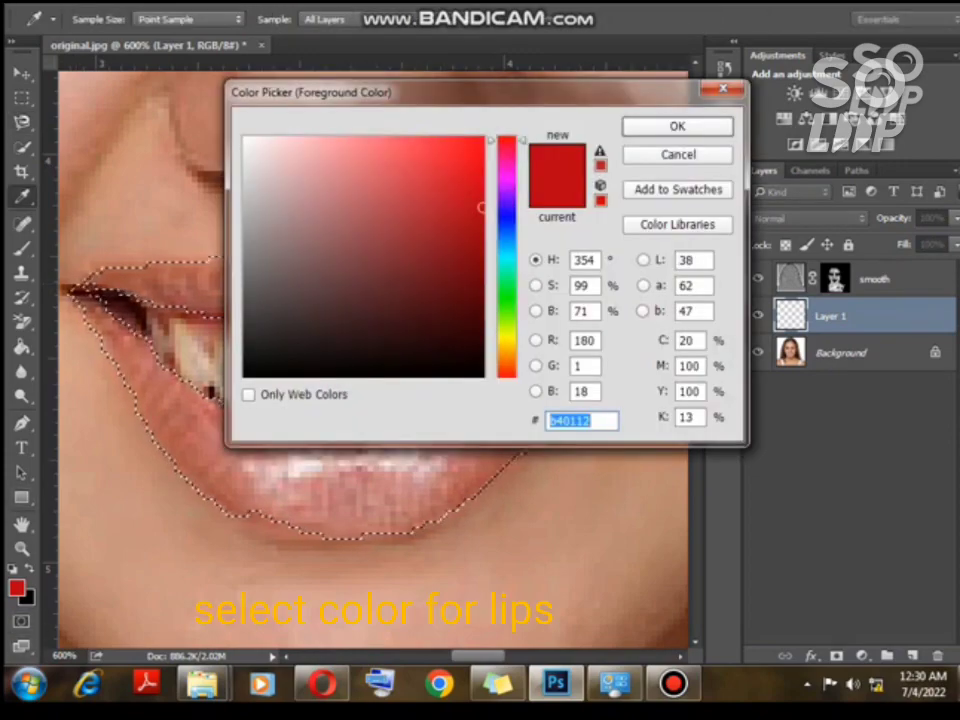
drag(481, 207, 478, 203)
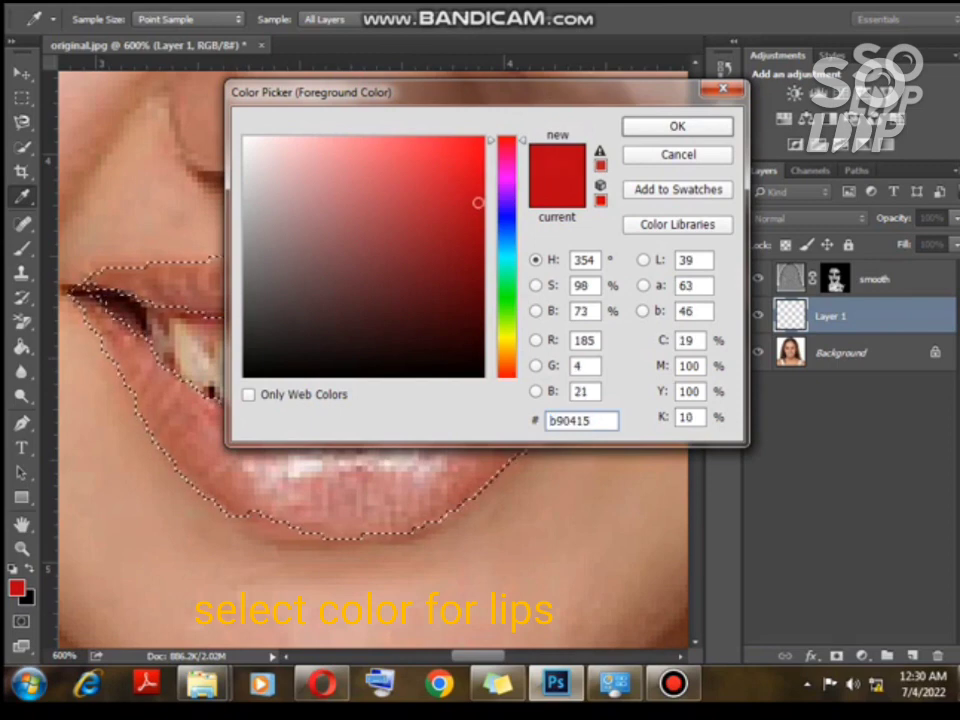
key(Return)
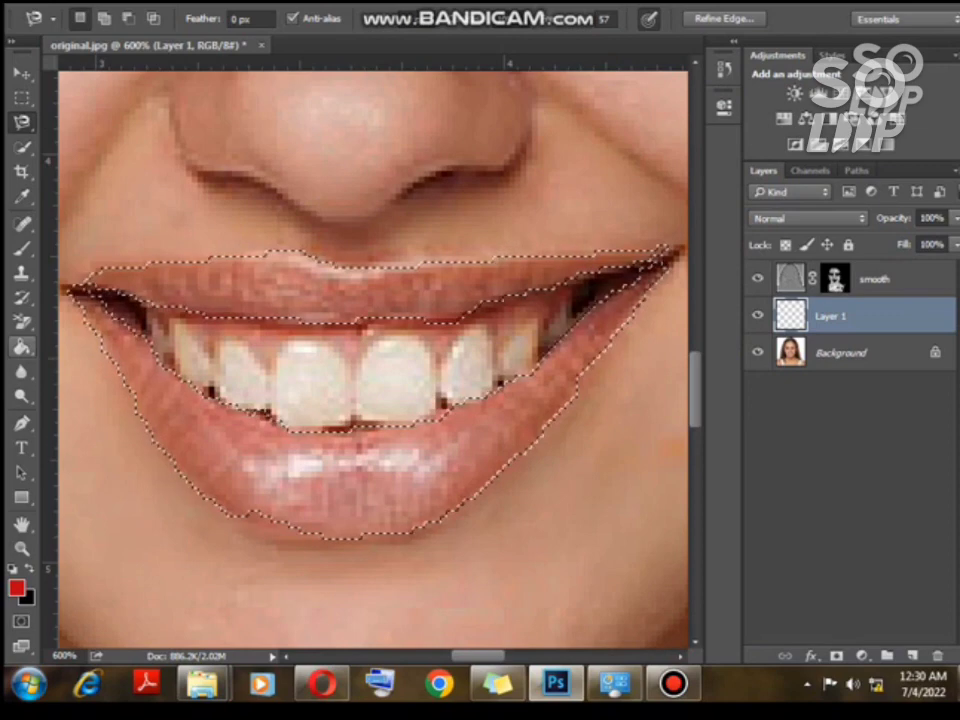
click(22, 346)
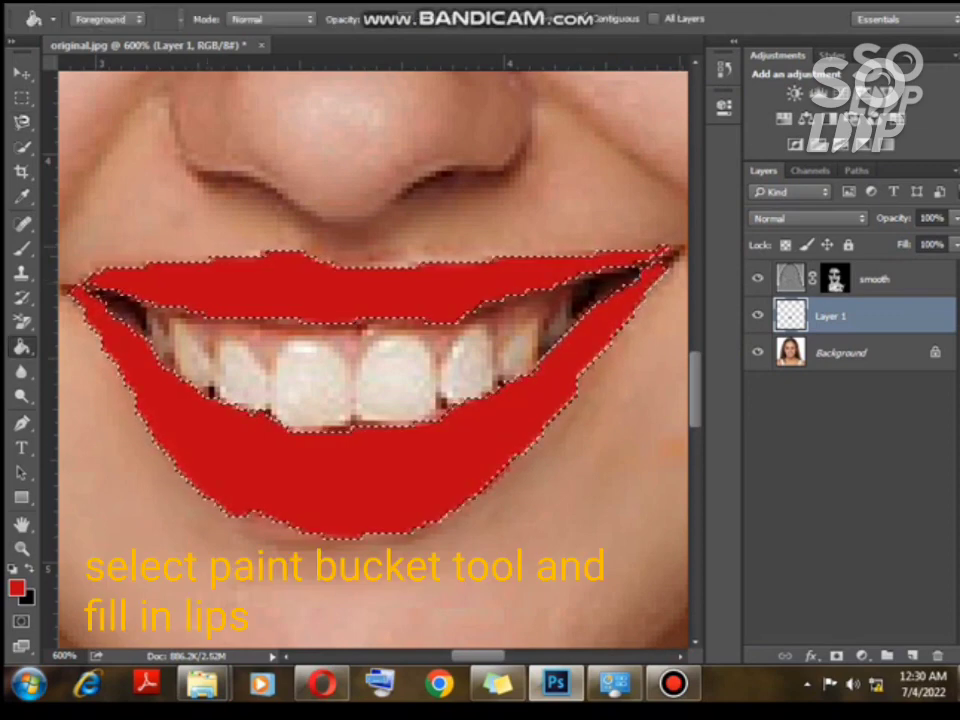
Lower the opacity of the lip colour layer to 32%
click(956, 218)
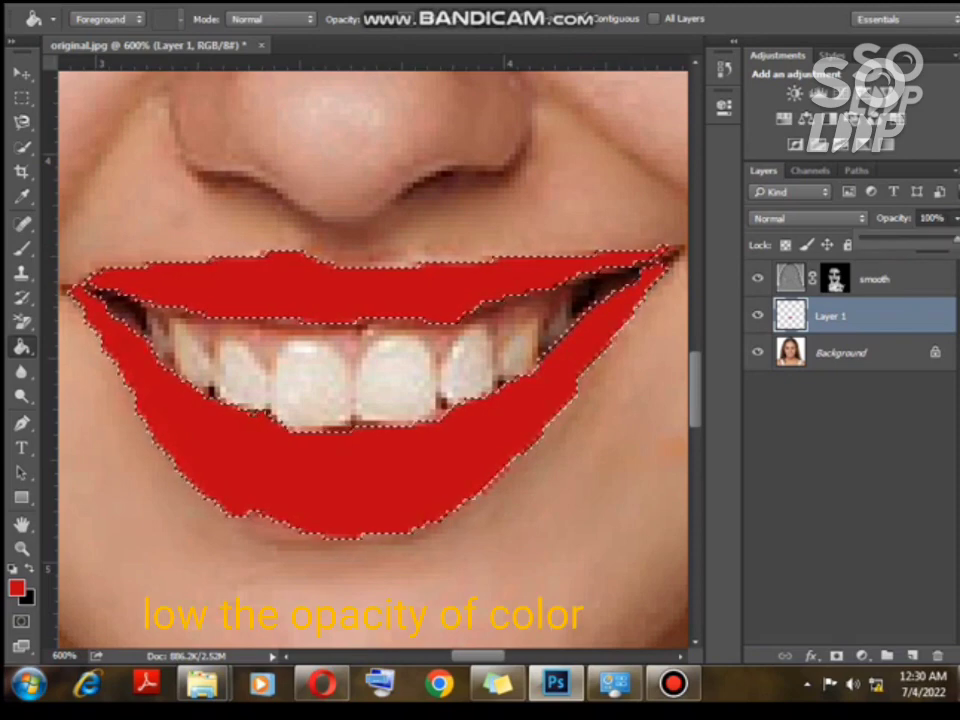
drag(957, 240, 880, 240)
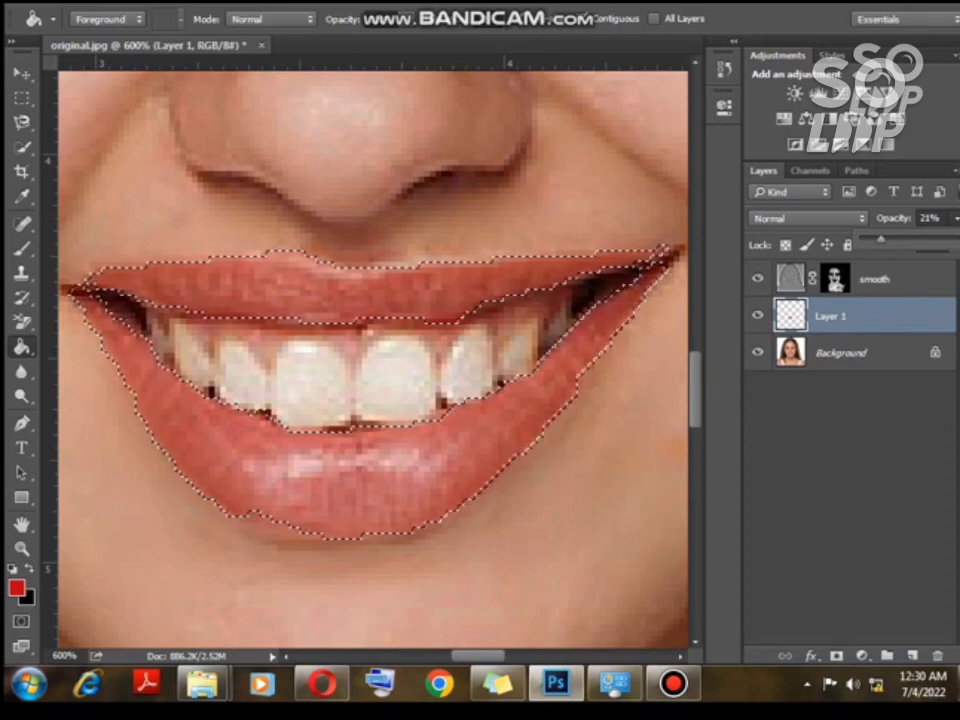
drag(880, 240, 890, 240)
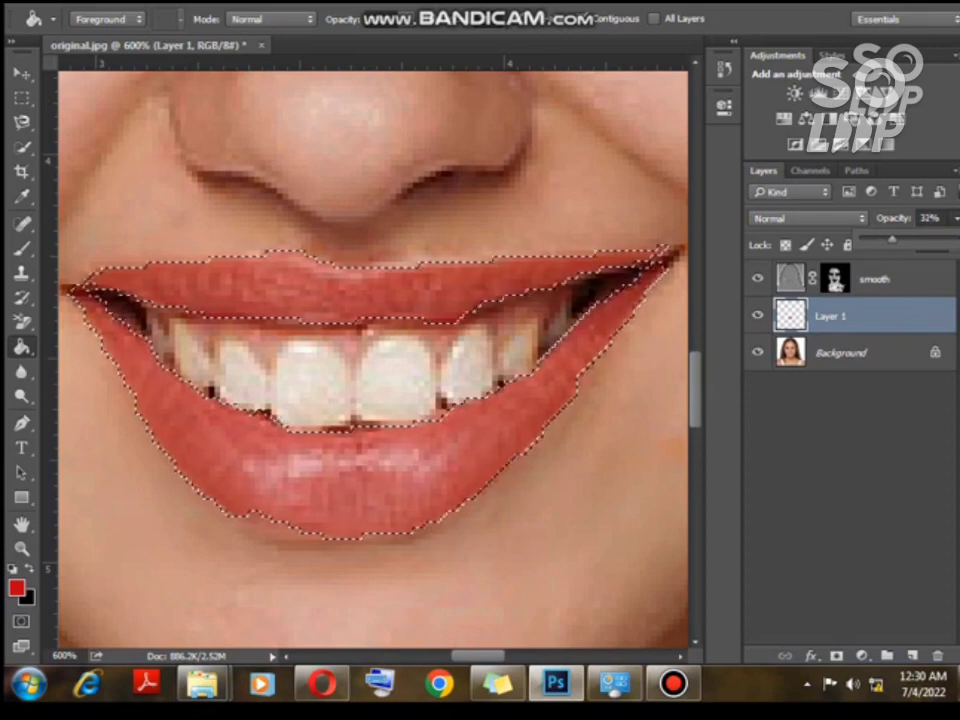
Try a purple lip colour by changing the foreground to #9b0484 and refilling the selected lips
key(ctrl+minus)
key(ctrl+minus)
key(ctrl+minus)
key(ctrl+minus)
key(ctrl+minus)
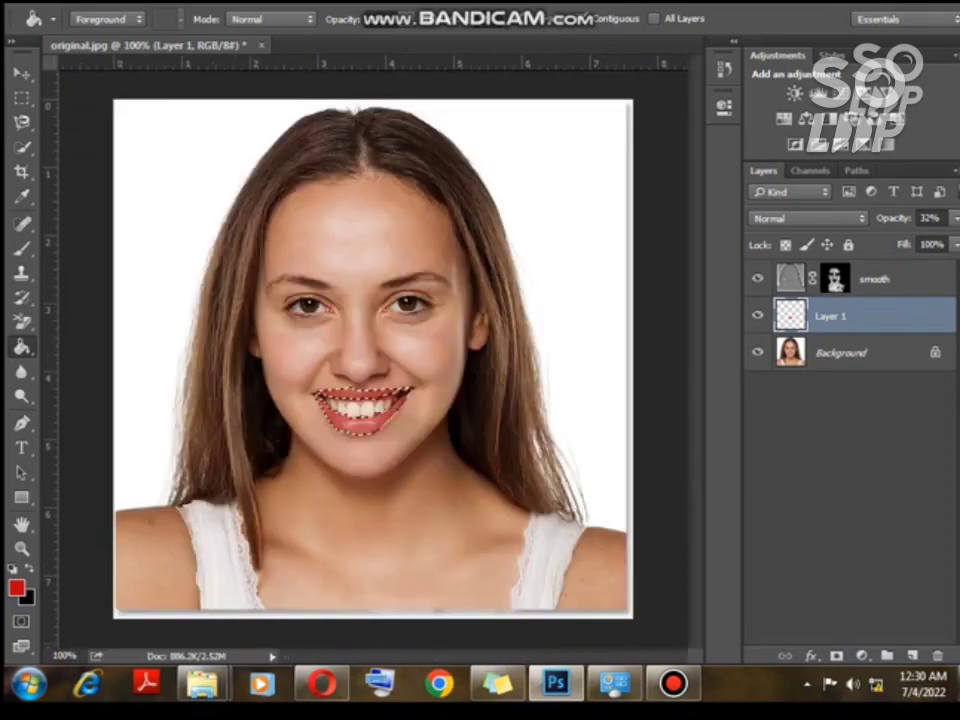
key(ctrl+plus)
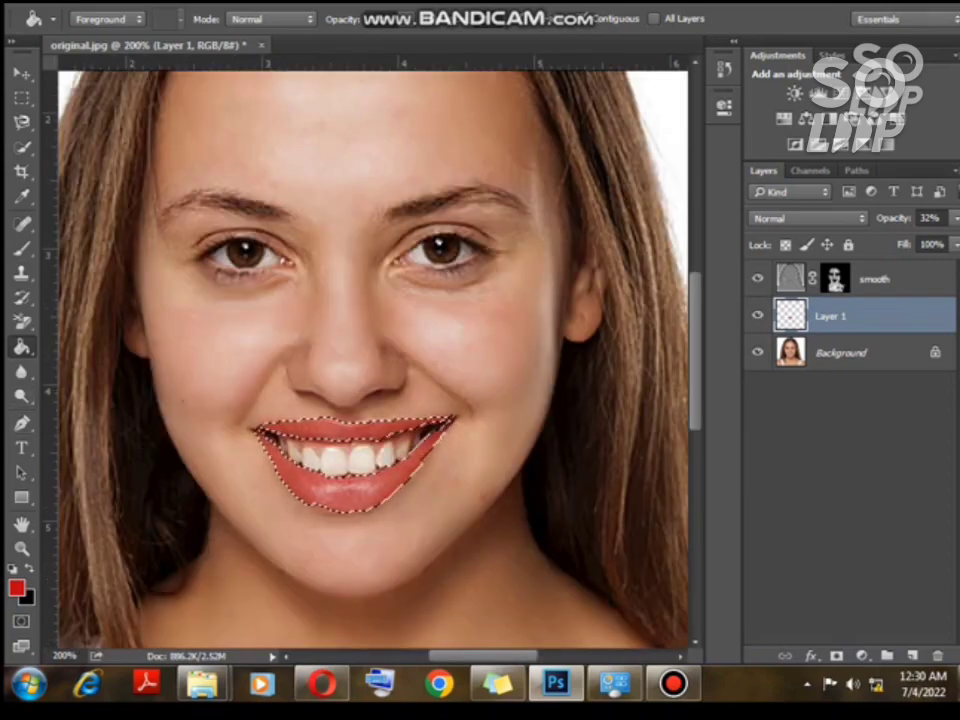
click(17, 588)
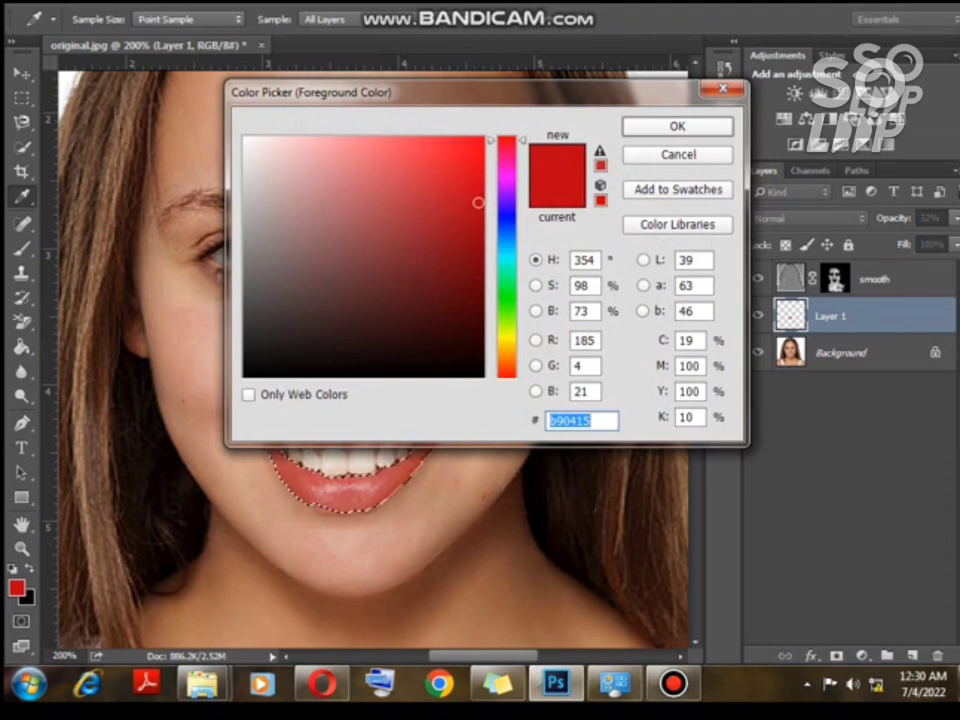
click(507, 171)
drag(478, 203, 478, 230)
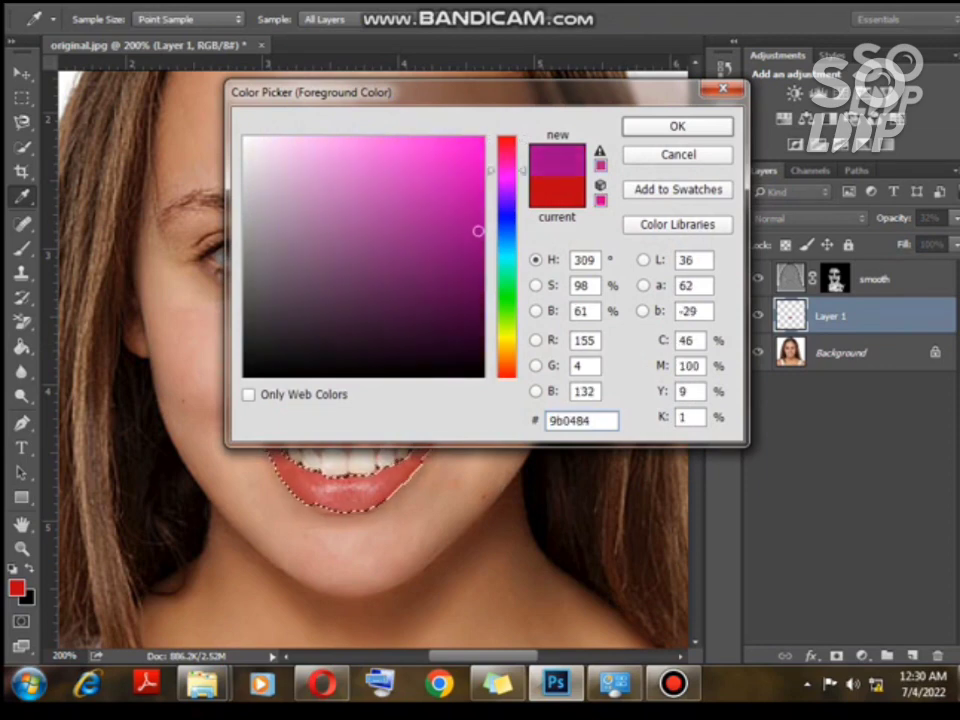
click(678, 127)
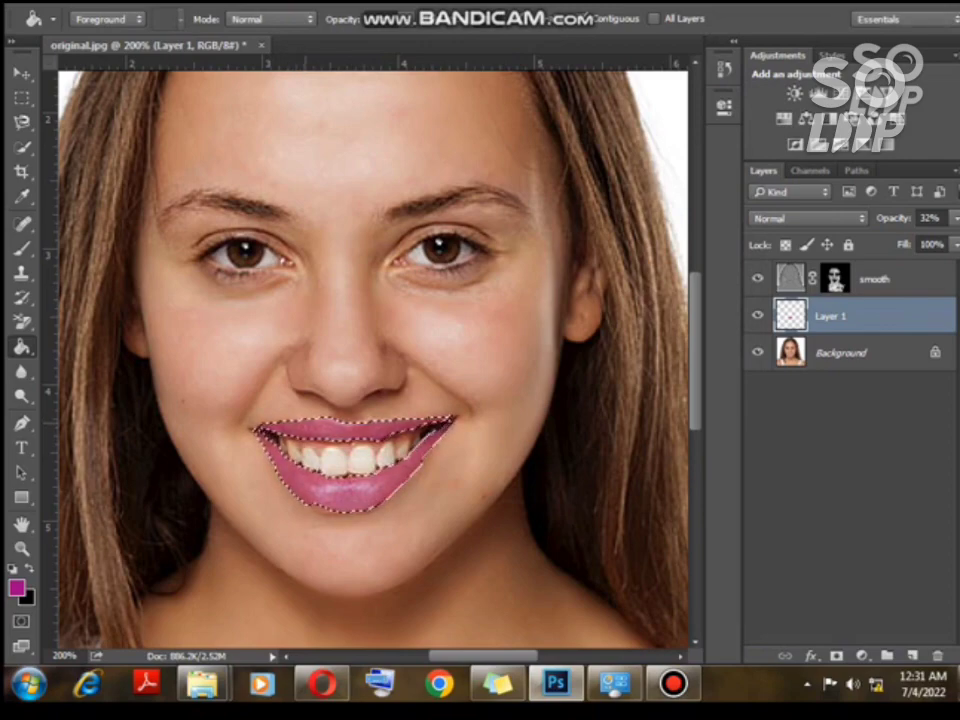
Change the foreground colour to pink #b40962 and refill the selected lips with the Paint Bucket
click(17, 588)
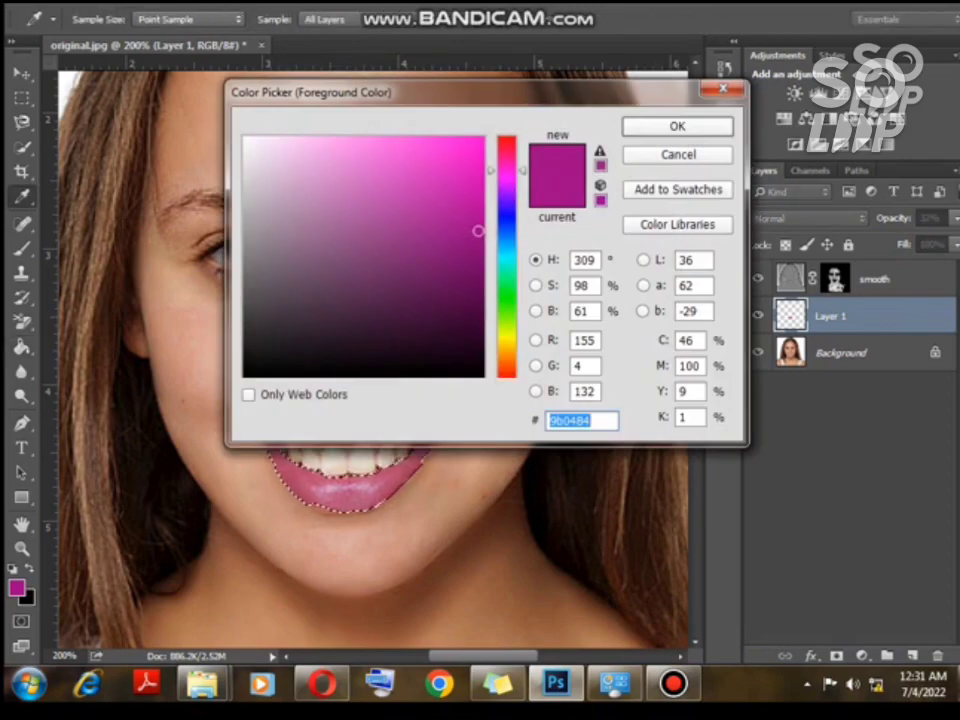
mouse_move(507, 169)
mouse_down()
mouse_move(507, 191)
mouse_move(507, 157)
mouse_up()
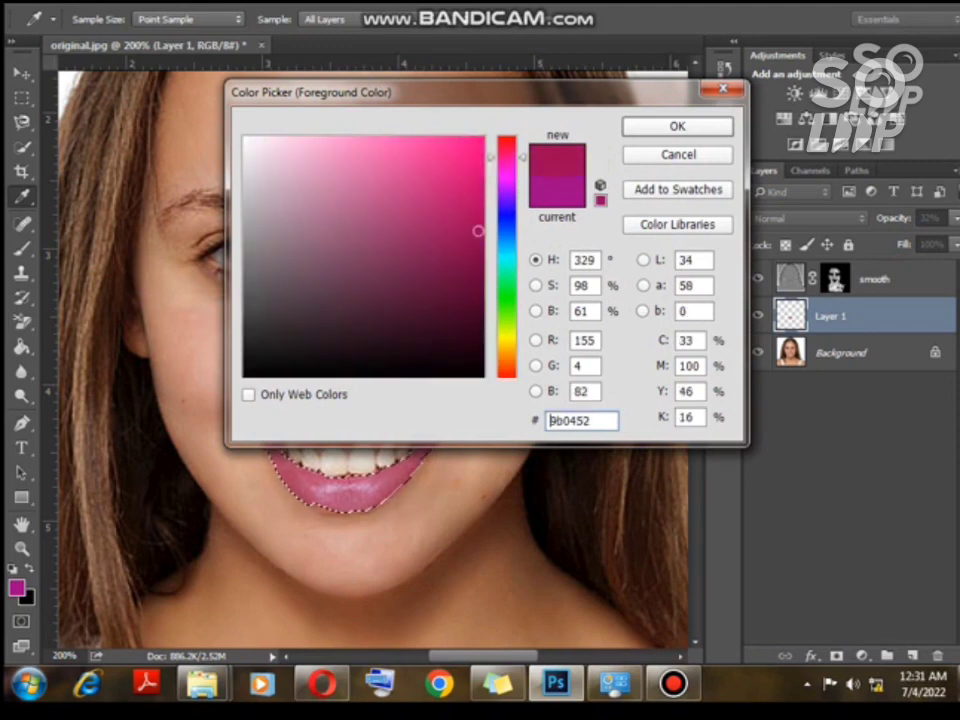
drag(478, 231, 471, 207)
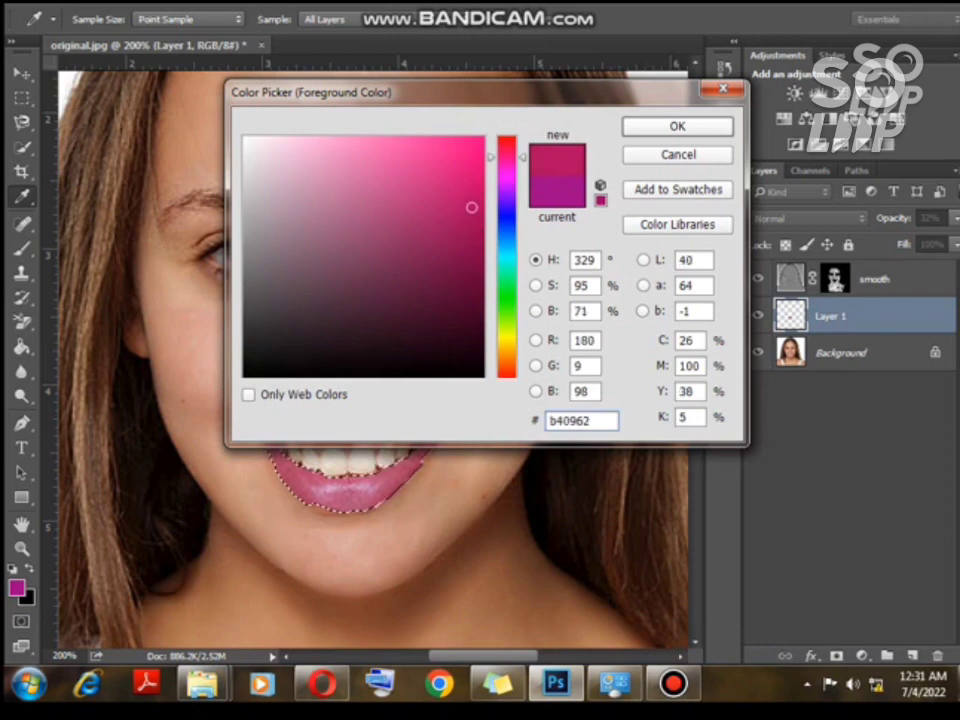
key(Return)
key(g)
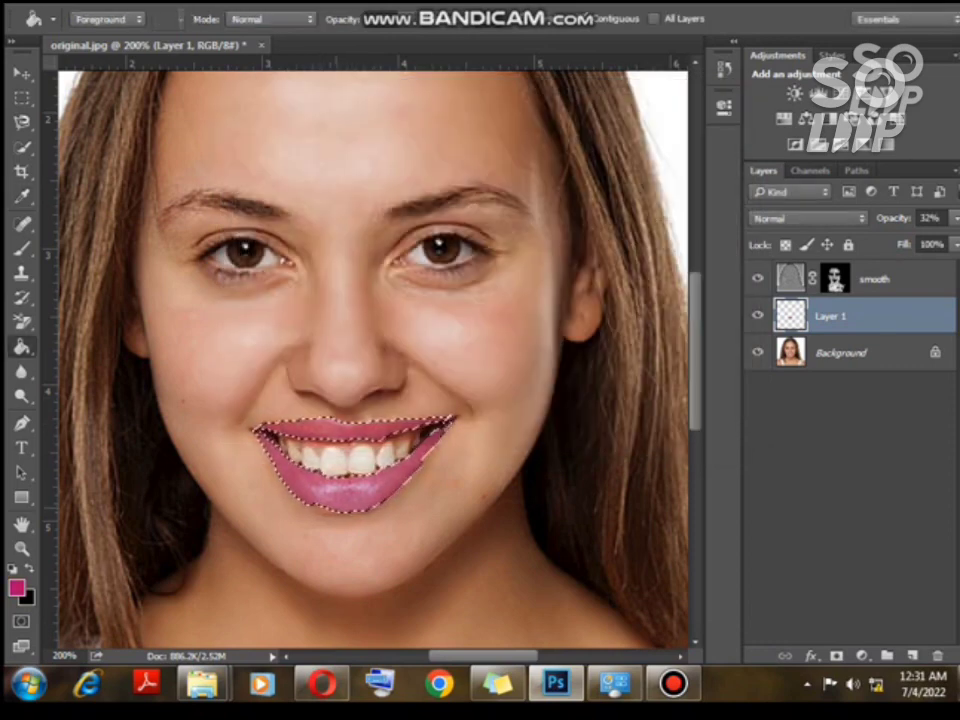
click(345, 494)
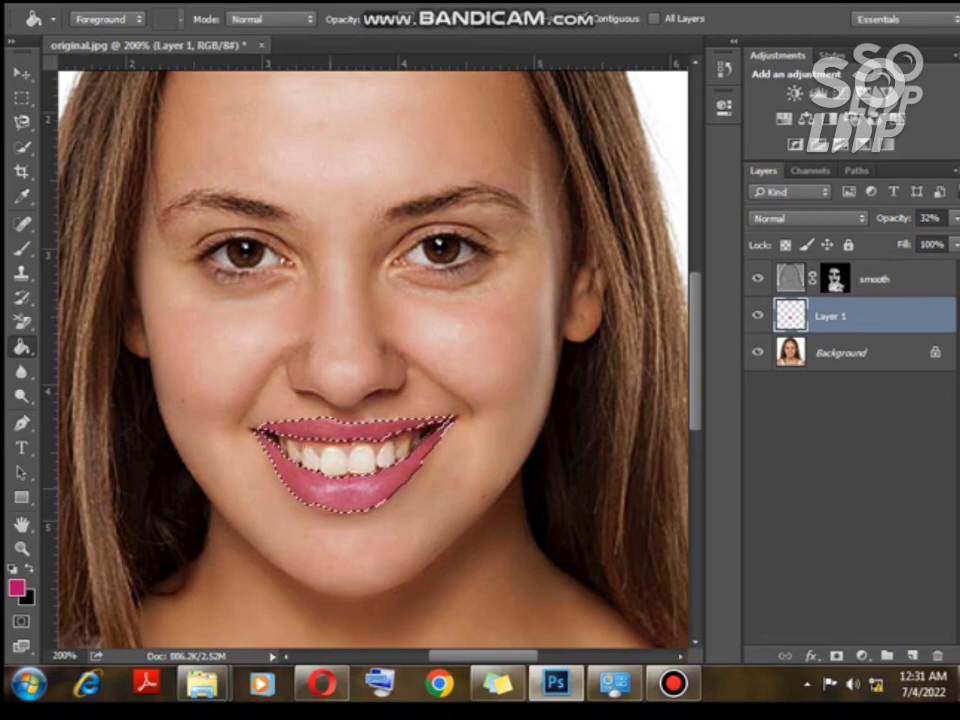